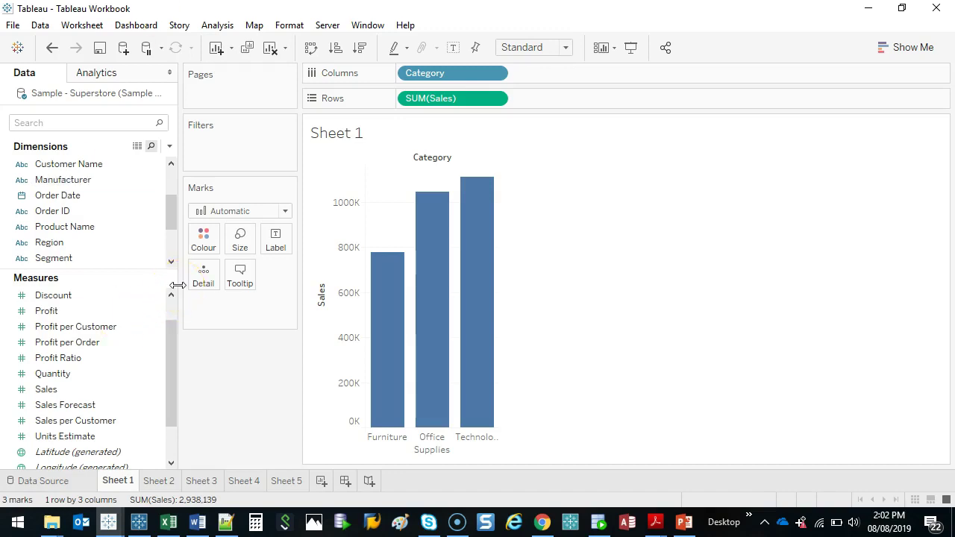
- Start a new blank Dashboard 1 beside the five worksheet tabs
{"action": "left_click_drag", "start_coordinate": [138, 467], "coordinate": [153, 464]}
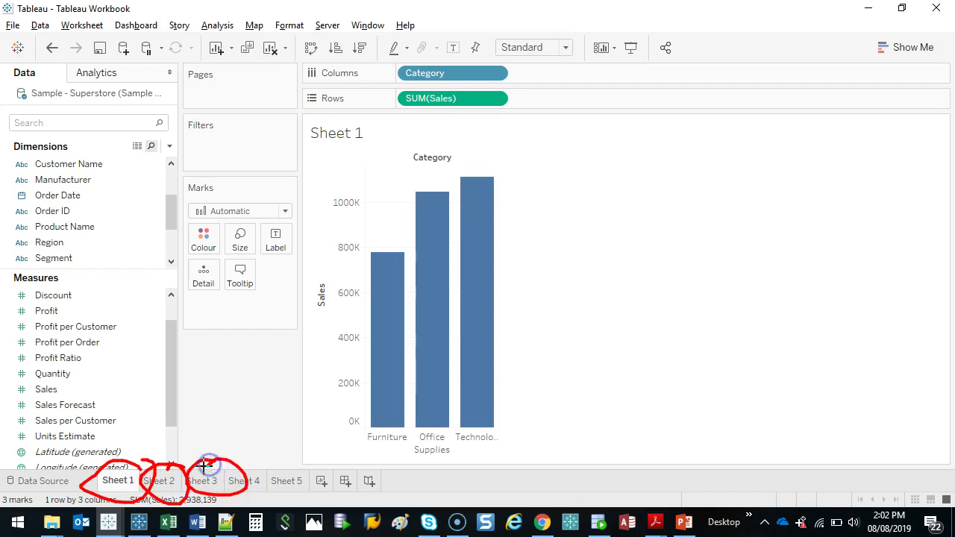
{"action": "key", "text": "e"}
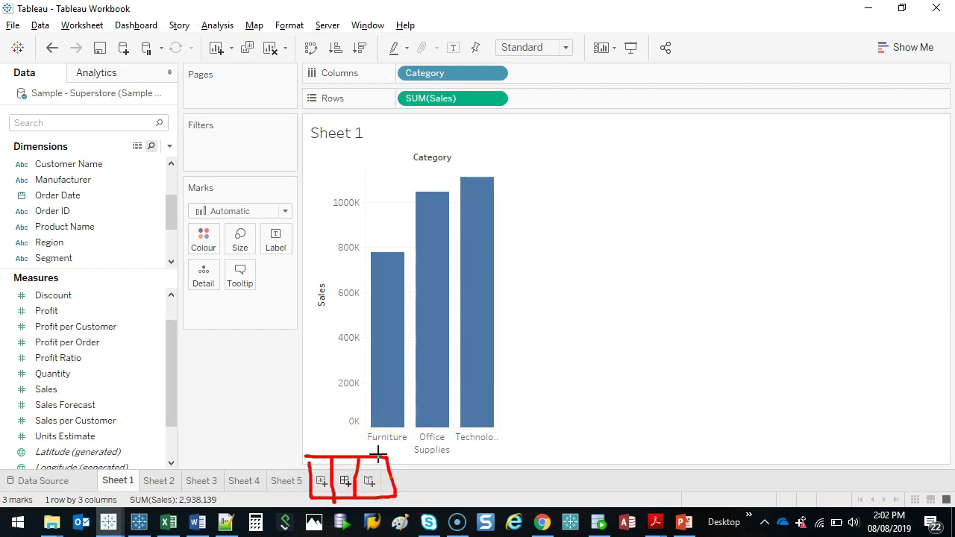
{"action": "key", "text": "Escape"}
- Create and open the new blank Dashboard 1 canvas
{"action": "left_click", "coordinate": [346, 484]}
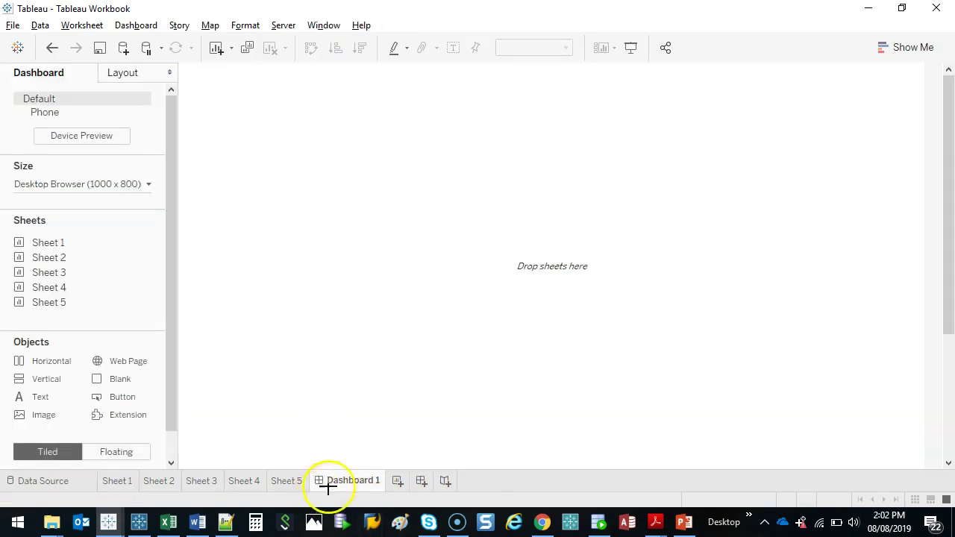
{"action": "left_click_drag", "start_coordinate": [15, 222], "coordinate": [109, 301]}
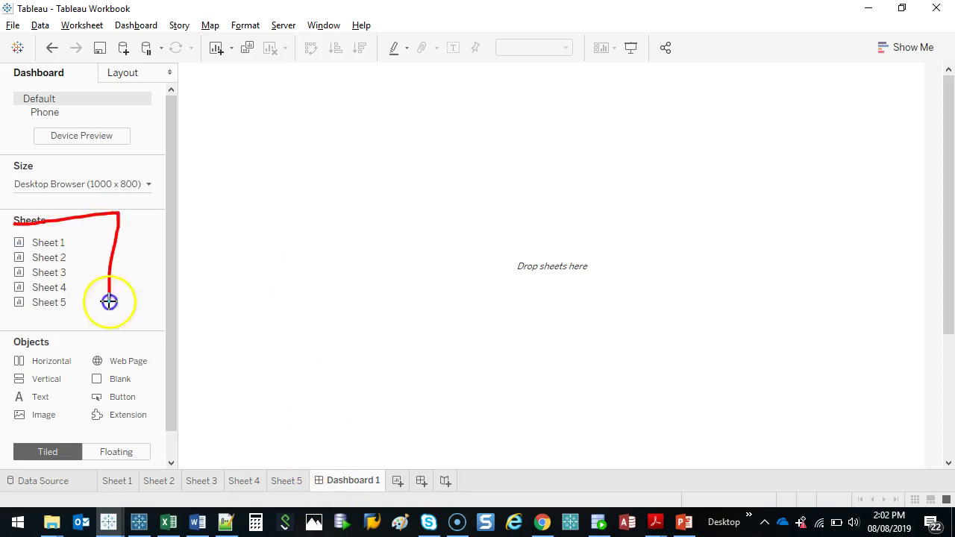
{"action": "key", "text": "Escape"}
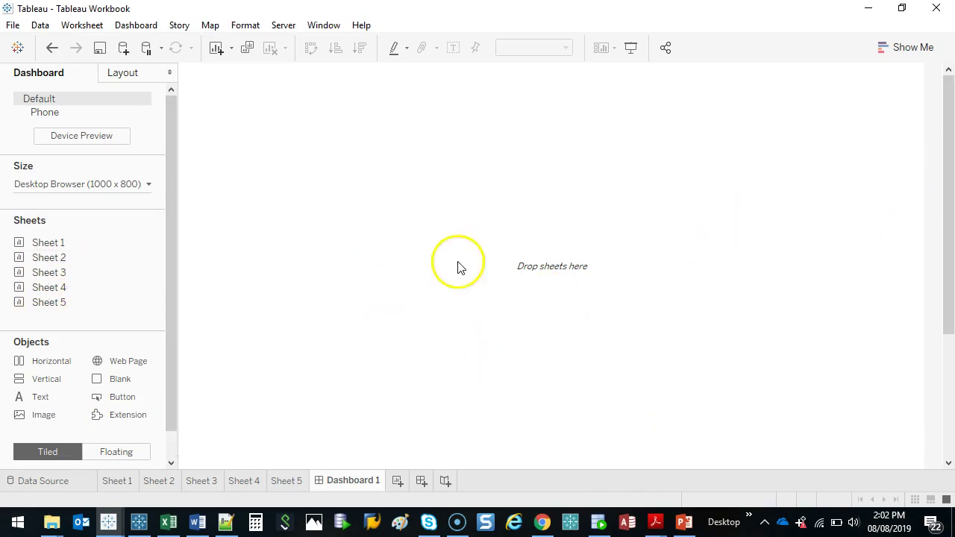
- Set the dashboard to a fixed 1000 × 500 px size, lowering height from 800 px
{"action": "left_click", "coordinate": [136, 184]}
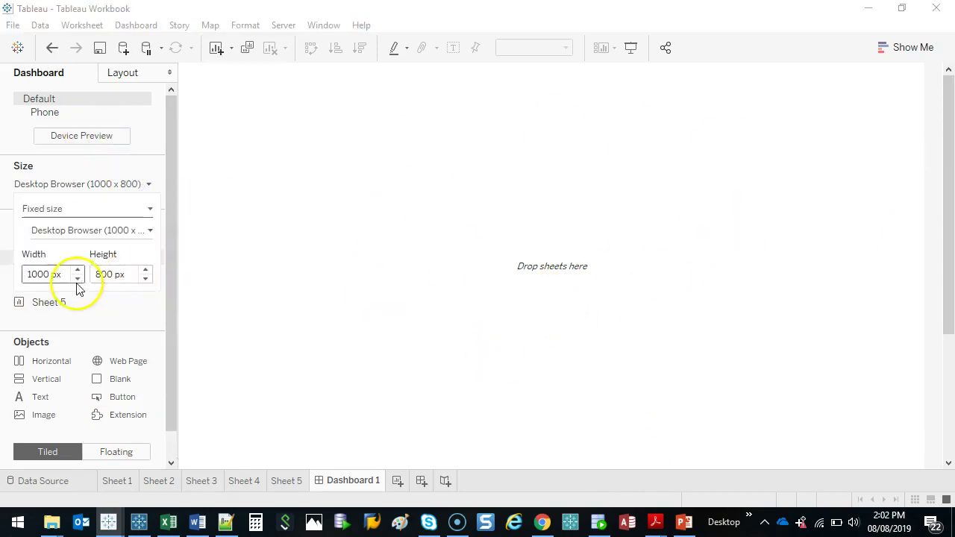
{"action": "left_click", "coordinate": [146, 279]}
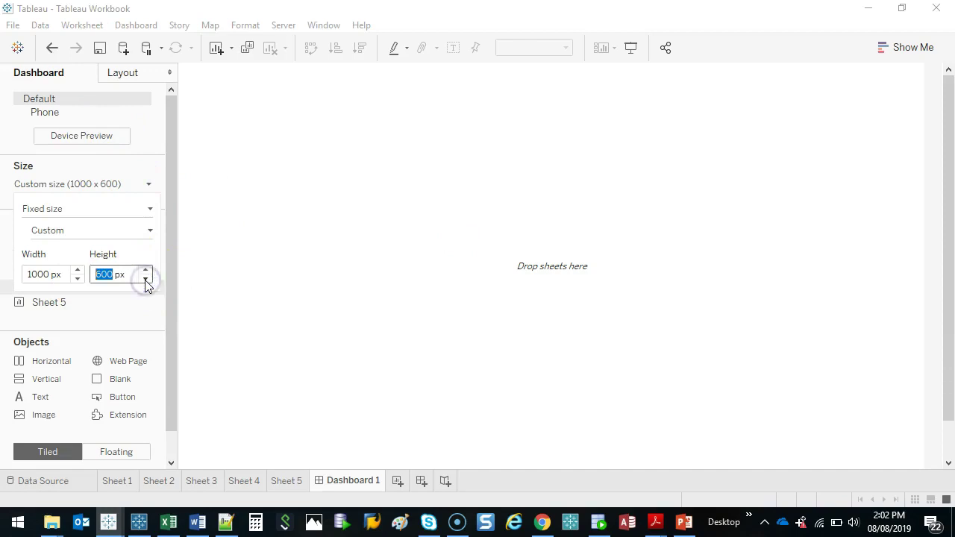
{"action": "left_click", "coordinate": [146, 279]}
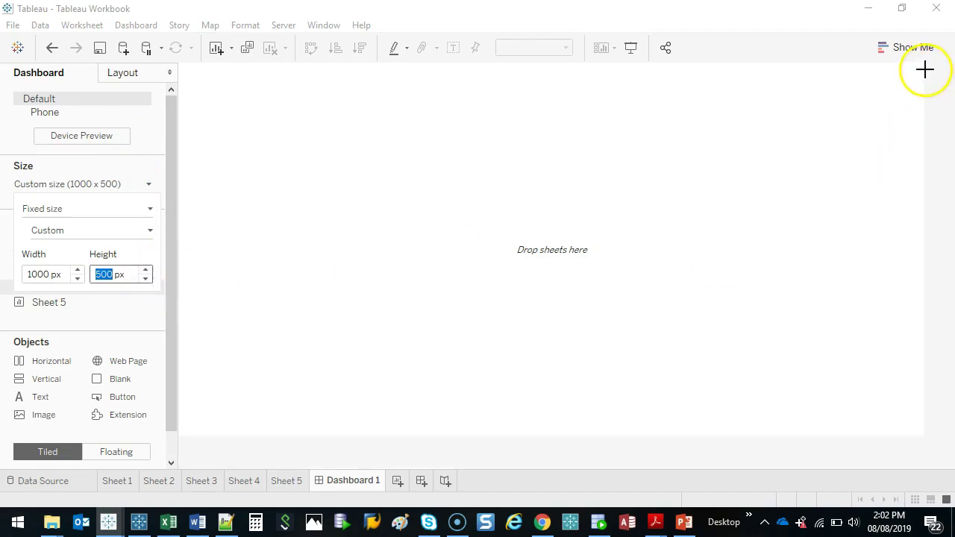
{"action": "left_click_drag", "start_coordinate": [924, 66], "coordinate": [697, 449]}
{"action": "left_click_drag", "start_coordinate": [597, 450], "coordinate": [153, 435]}
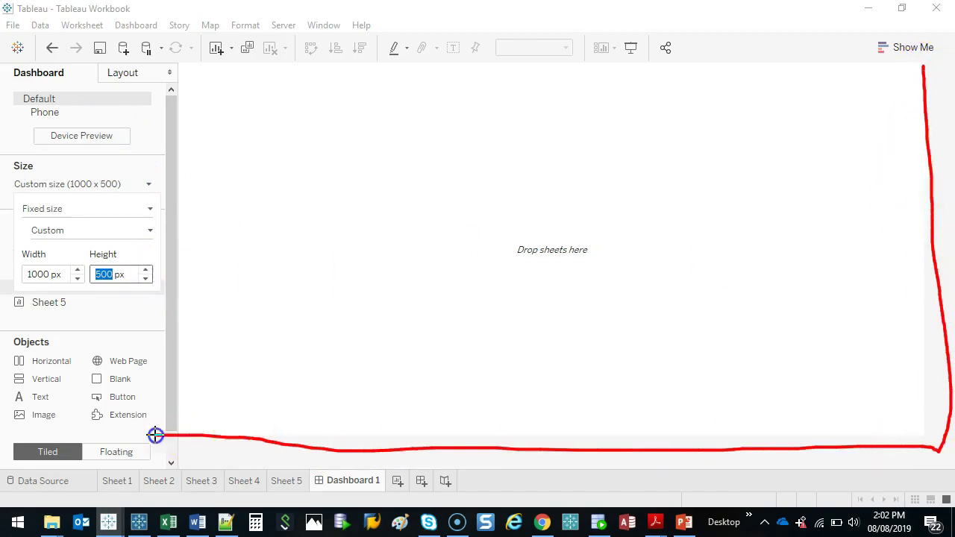
{"action": "key", "text": "Escape"}
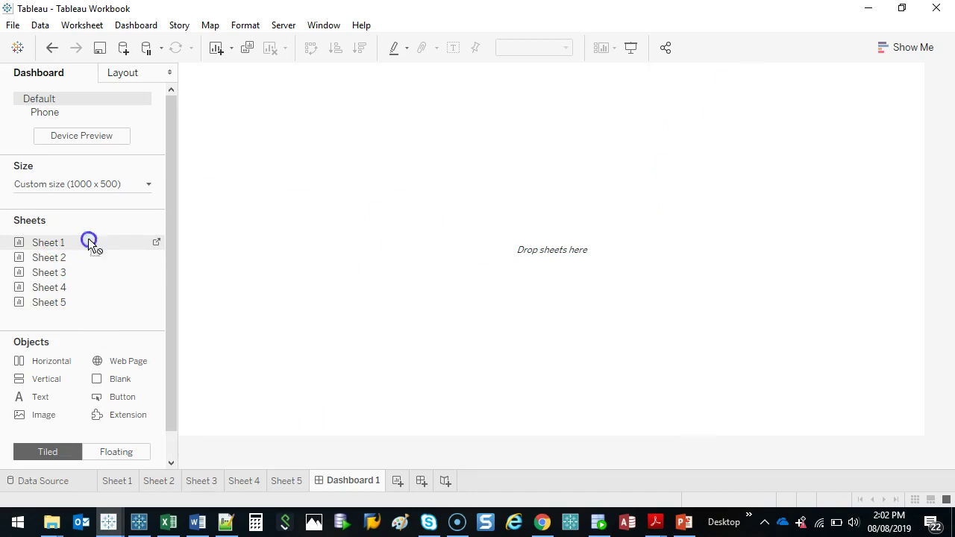
- Add Sheets 1 through 5 onto the dashboard as tiles
{"action": "left_click_drag", "start_coordinate": [66, 245], "coordinate": [286, 210]}
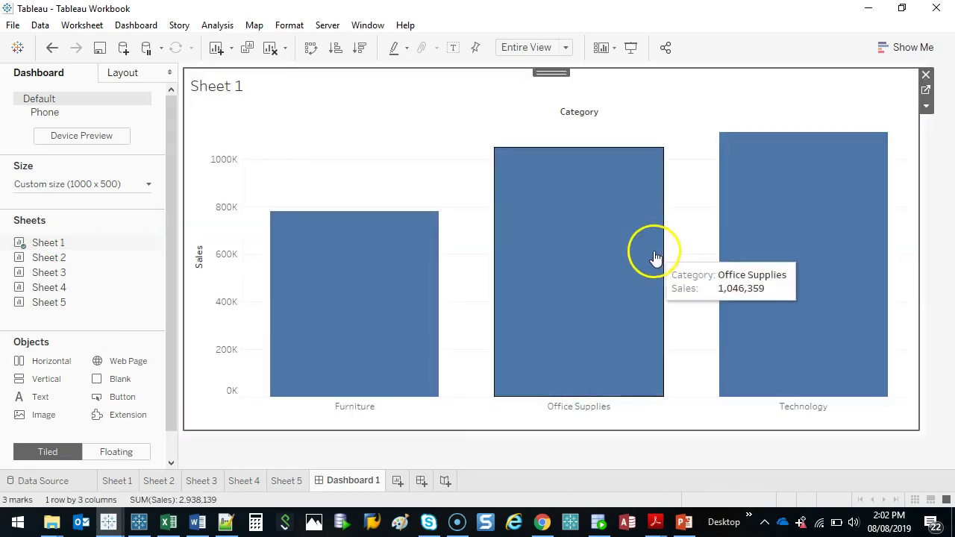
{"action": "mouse_move", "coordinate": [49, 258]}
{"action": "left_click_drag", "start_coordinate": [41, 263], "coordinate": [478, 160]}
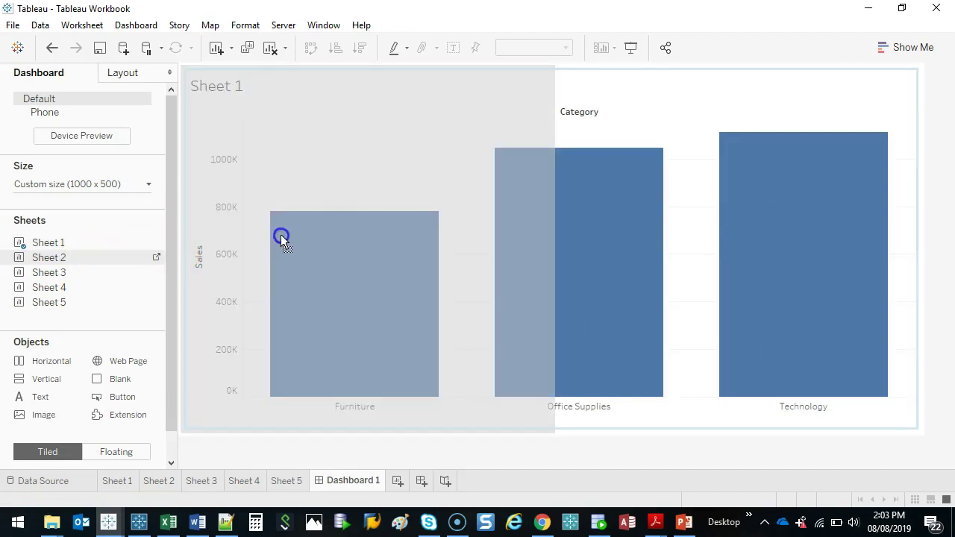
{"action": "mouse_move", "coordinate": [659, 132]}
{"action": "left_mouse_down"}
{"action": "mouse_move", "coordinate": [522, 313]}
{"action": "mouse_move", "coordinate": [681, 288]}
{"action": "left_mouse_up"}
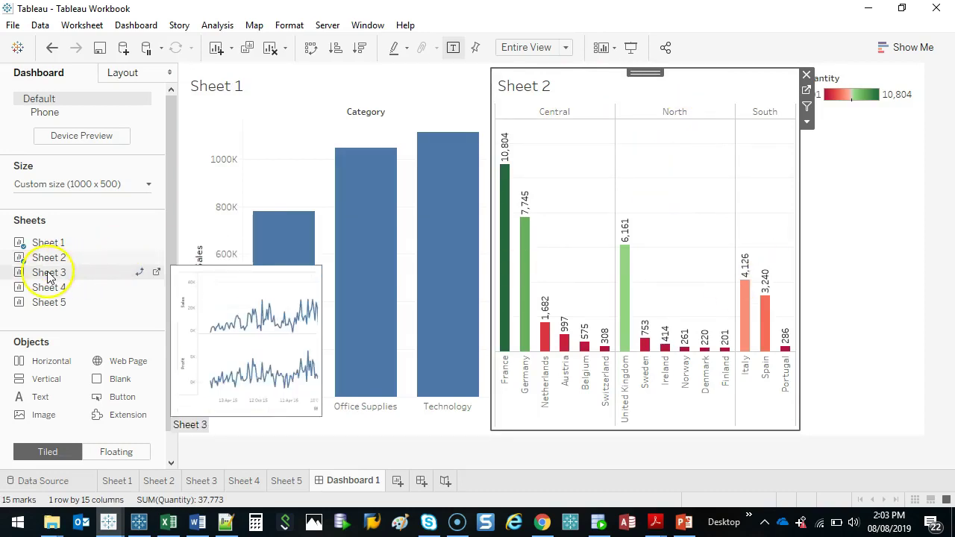
{"action": "mouse_move", "coordinate": [47, 273]}
{"action": "left_mouse_down"}
{"action": "mouse_move", "coordinate": [85, 276]}
{"action": "mouse_move", "coordinate": [860, 162]}
{"action": "mouse_move", "coordinate": [801, 75]}
{"action": "mouse_move", "coordinate": [885, 144]}
{"action": "left_mouse_up"}
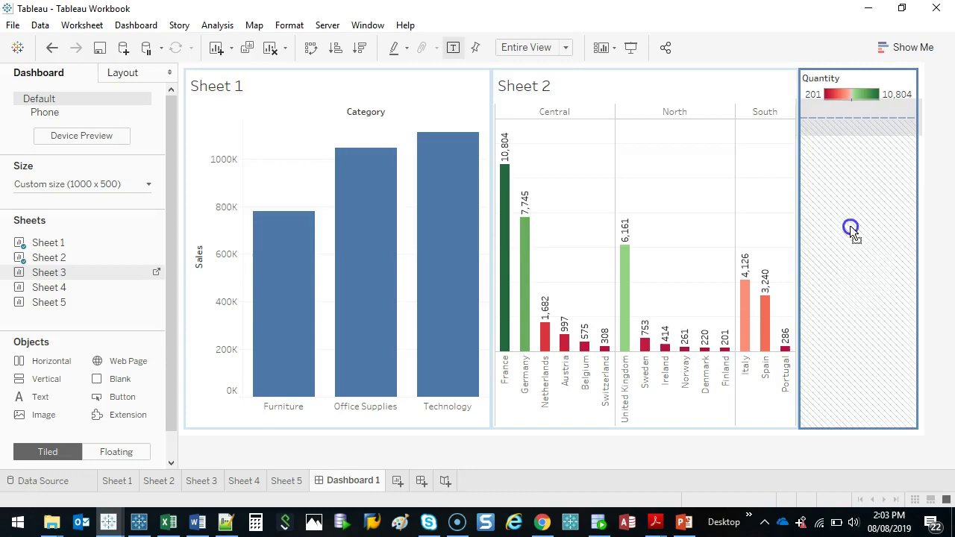
{"action": "left_click_drag", "start_coordinate": [851, 231], "coordinate": [880, 384]}
{"action": "mouse_move", "coordinate": [865, 113]}
{"action": "left_mouse_down"}
{"action": "mouse_move", "coordinate": [857, 100]}
{"action": "mouse_move", "coordinate": [873, 296]}
{"action": "mouse_move", "coordinate": [867, 241]}
{"action": "mouse_move", "coordinate": [793, 151]}
{"action": "mouse_move", "coordinate": [850, 122]}
{"action": "mouse_move", "coordinate": [309, 221]}
{"action": "mouse_move", "coordinate": [324, 335]}
{"action": "left_mouse_up"}
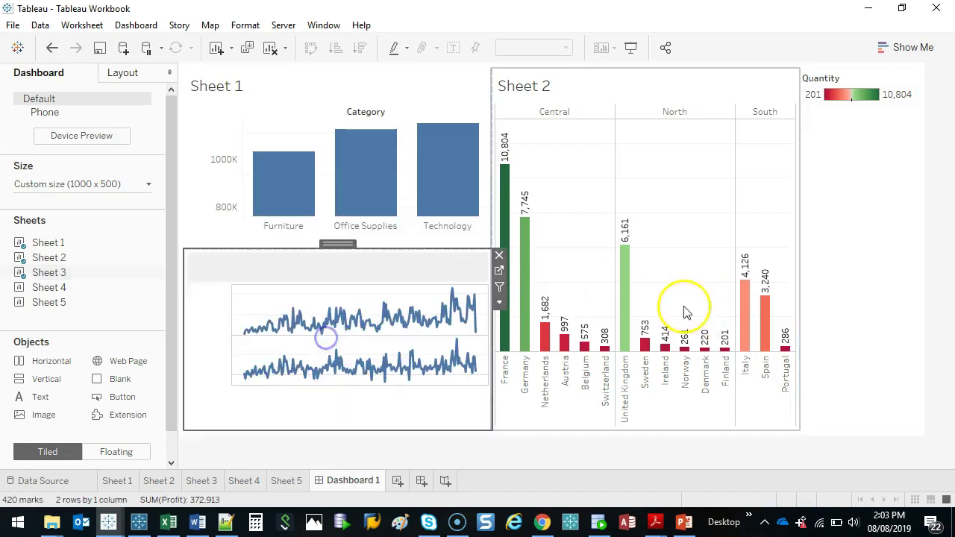
{"action": "left_click_drag", "start_coordinate": [46, 292], "coordinate": [637, 386]}
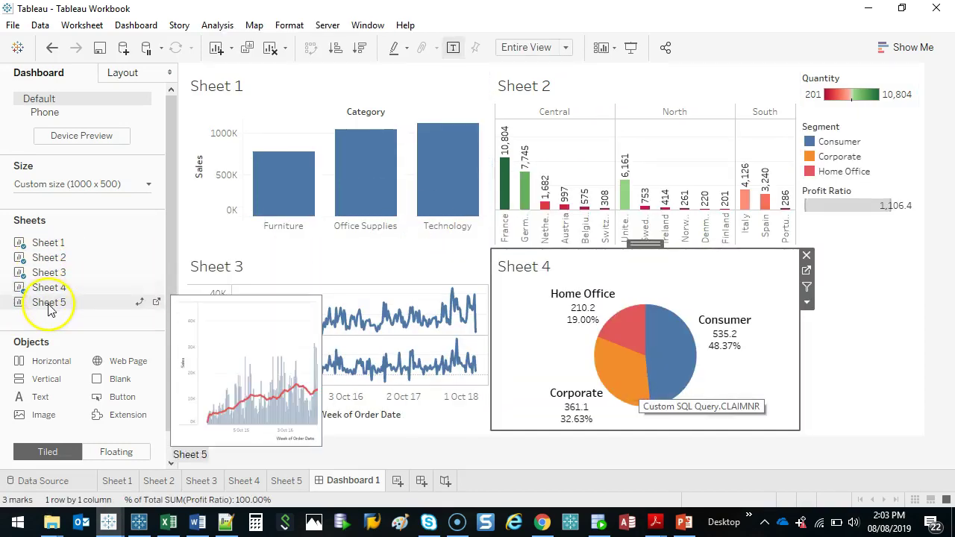
{"action": "left_click_drag", "start_coordinate": [52, 304], "coordinate": [742, 183]}
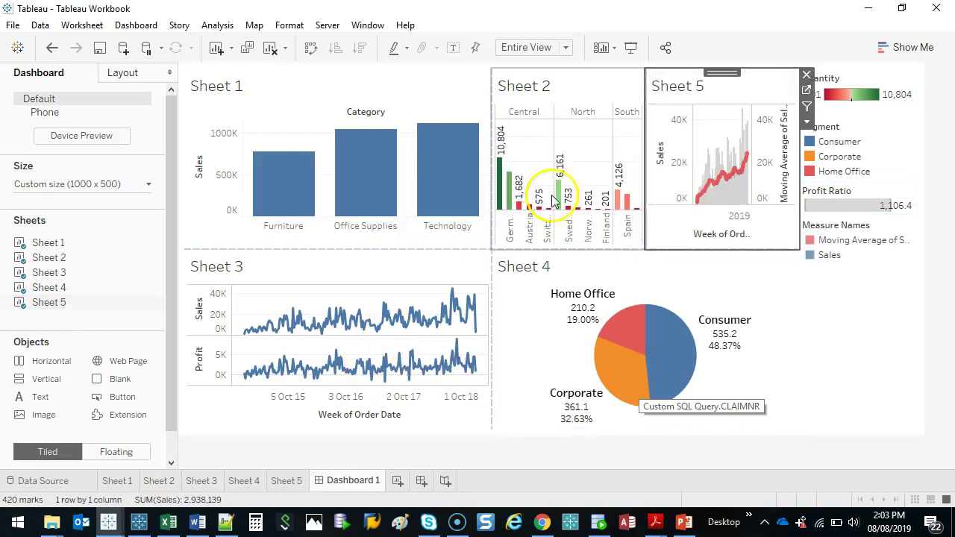
- Rearrange tiles: Sheet 2 and Sheet 5 on top, Sheets 1, 3, 4 below, shorter top row
{"action": "left_click", "coordinate": [589, 81]}
{"action": "left_click_drag", "start_coordinate": [589, 75], "coordinate": [450, 127]}
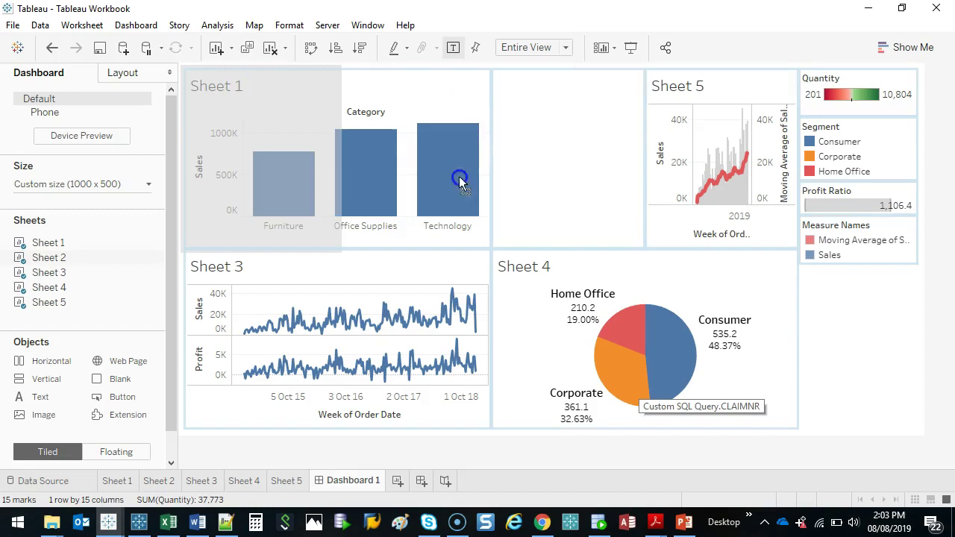
{"action": "left_click_drag", "start_coordinate": [458, 176], "coordinate": [469, 135]}
{"action": "left_click_drag", "start_coordinate": [469, 135], "coordinate": [490, 160]}
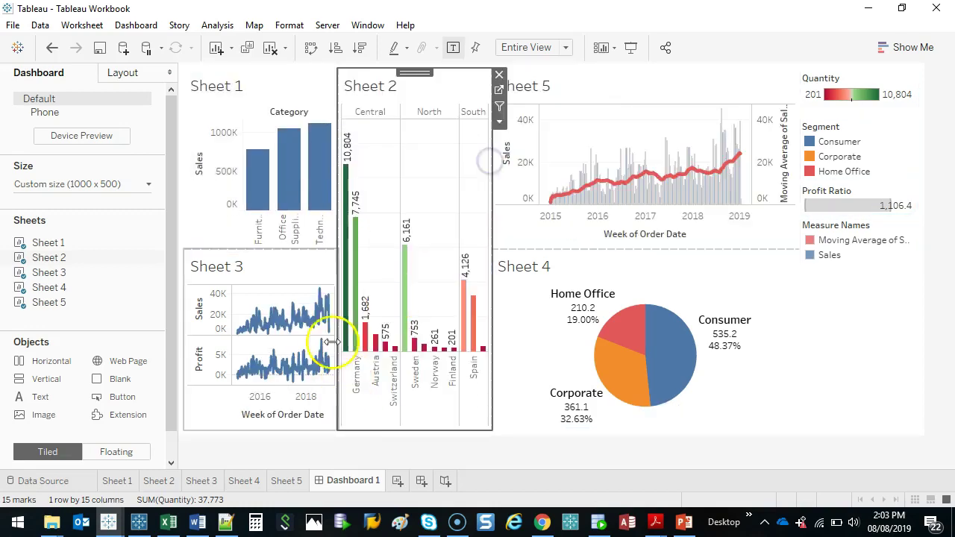
{"action": "left_click", "coordinate": [276, 265]}
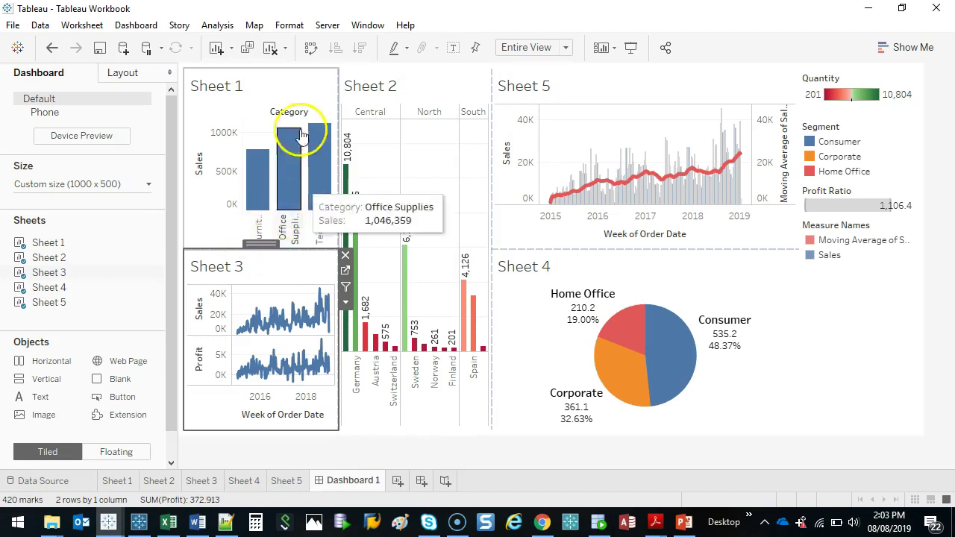
{"action": "left_click_drag", "start_coordinate": [261, 243], "coordinate": [435, 364]}
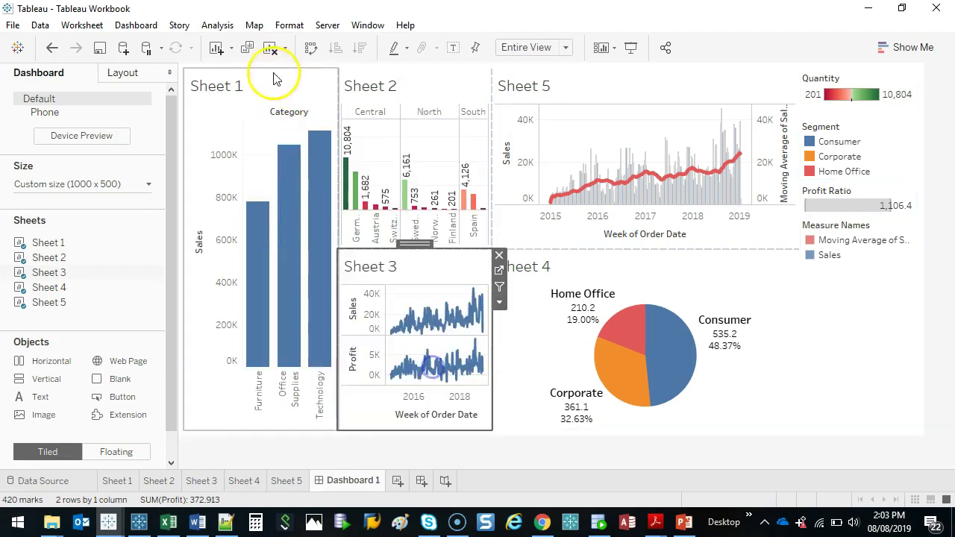
{"action": "left_click", "coordinate": [255, 83]}
{"action": "left_click_drag", "start_coordinate": [256, 81], "coordinate": [367, 341]}
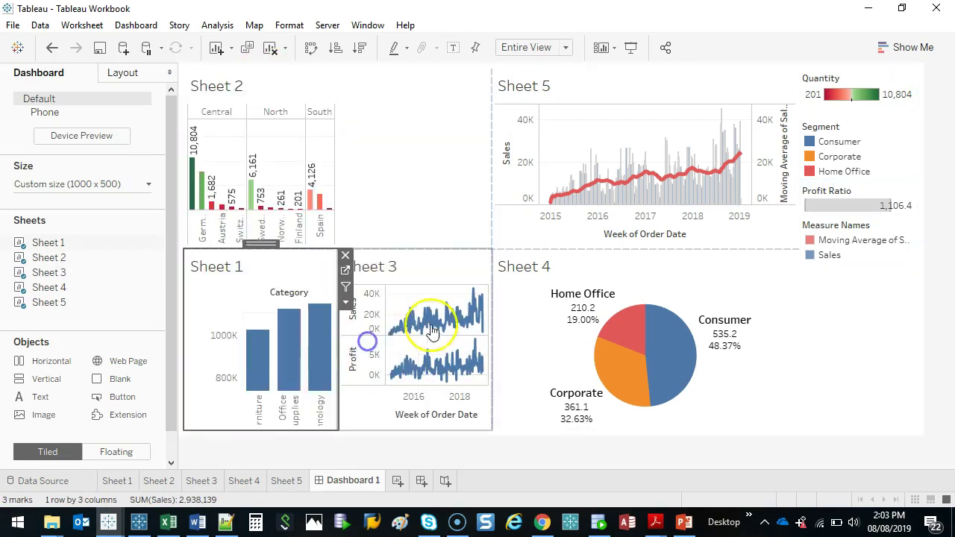
{"action": "left_click_drag", "start_coordinate": [402, 248], "coordinate": [398, 236]}
{"action": "left_click", "coordinate": [658, 329]}
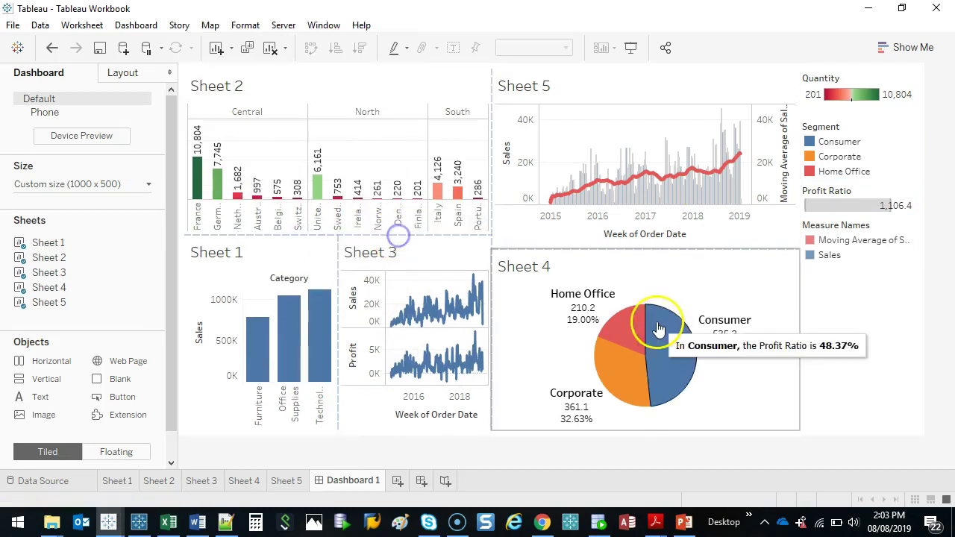
{"action": "left_click", "coordinate": [677, 273]}
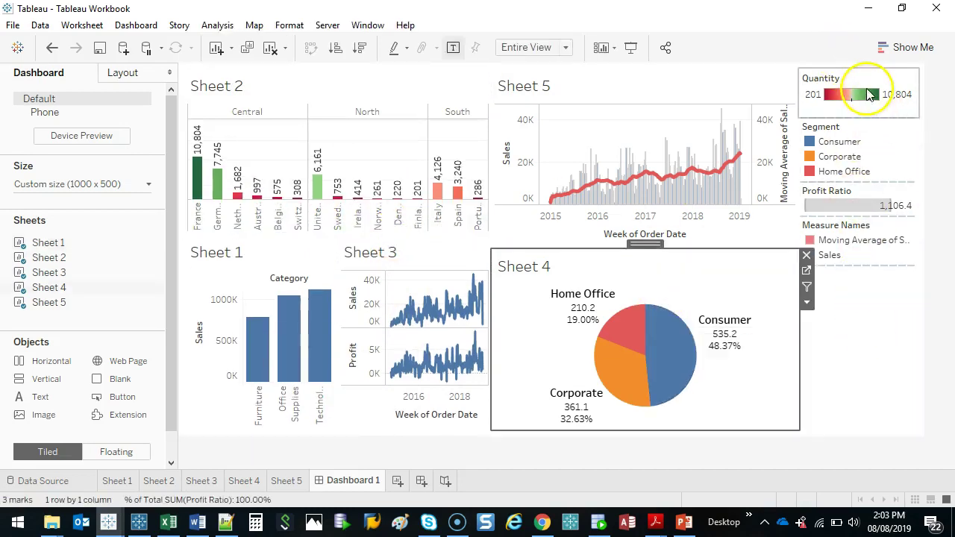
- Remove the legends column from the right side of Dashboard 1
{"action": "left_click", "coordinate": [857, 304]}
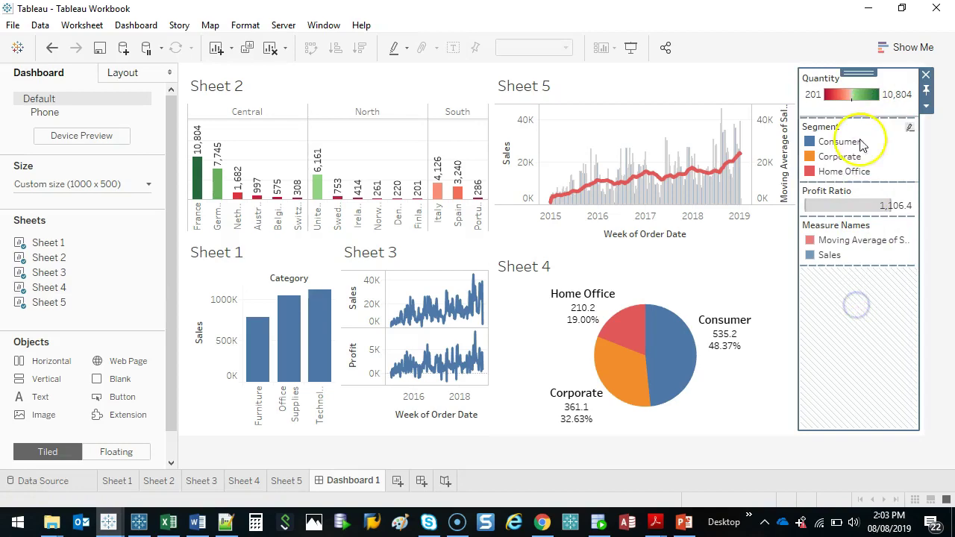
{"action": "left_click", "coordinate": [925, 75]}
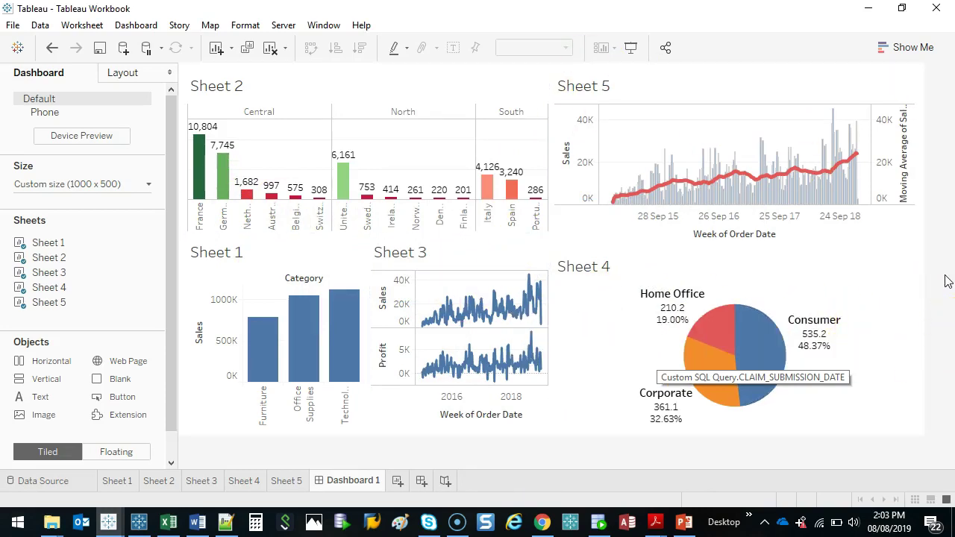
{"action": "left_click", "coordinate": [178, 104]}
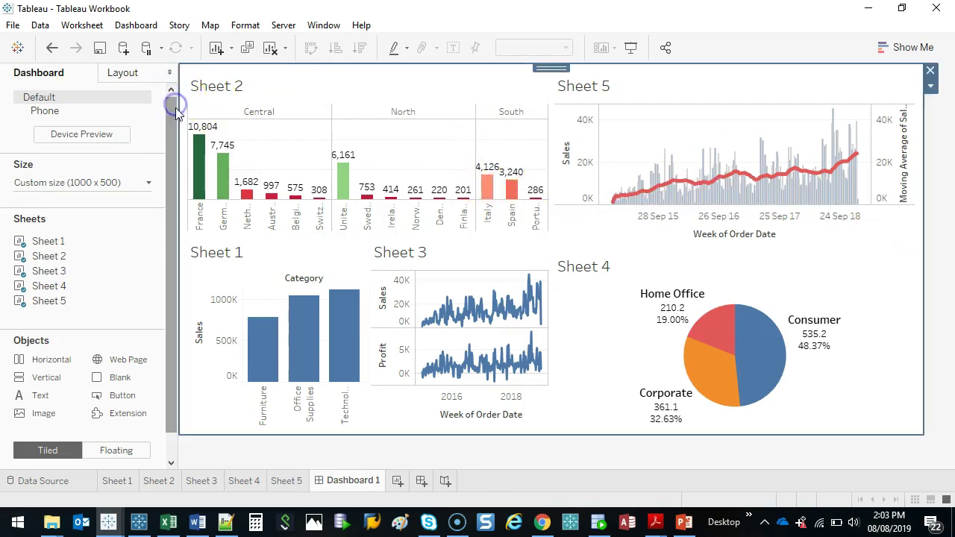
{"action": "left_click_drag", "start_coordinate": [175, 107], "coordinate": [166, 107]}
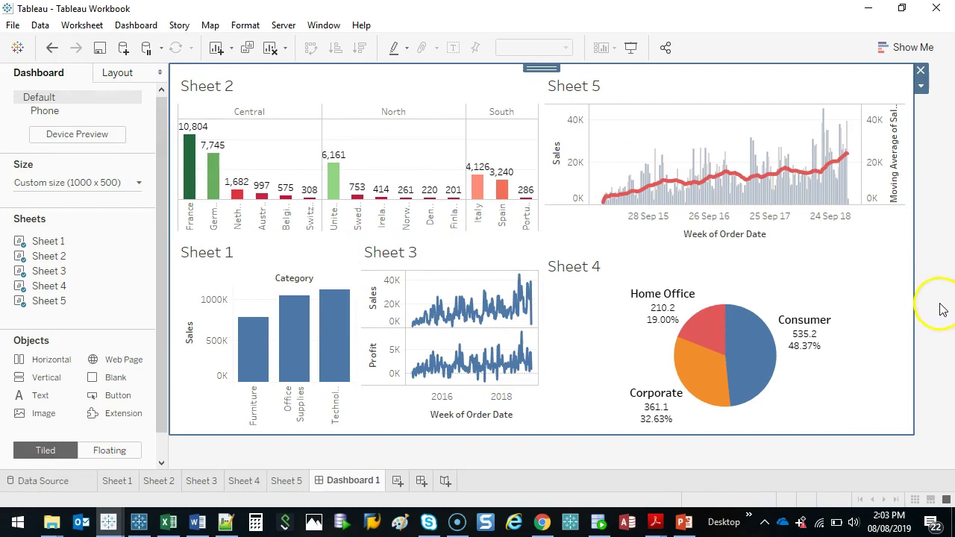
- Hide and restore the Dashboard pane listing sheets, size and objects
{"action": "left_click", "coordinate": [160, 74]}
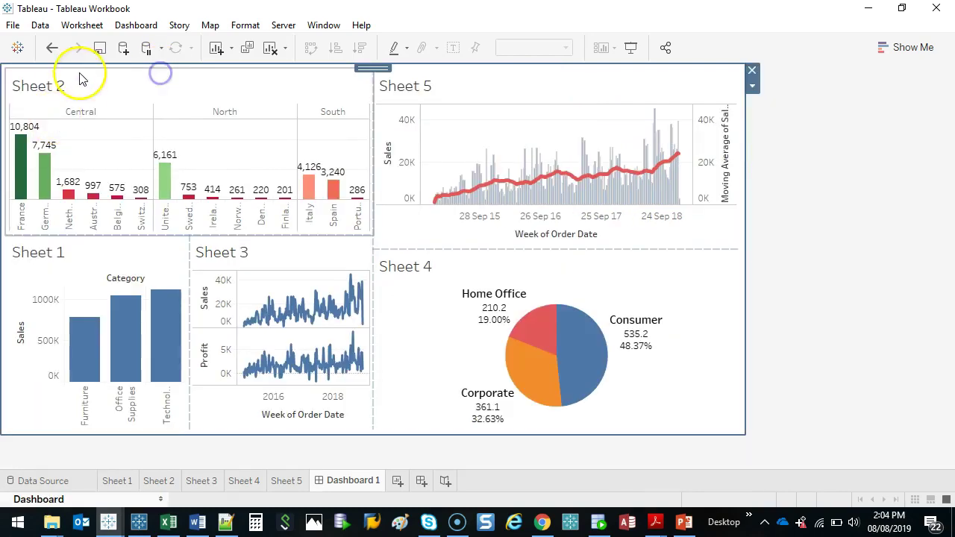
{"action": "left_click", "coordinate": [164, 500]}
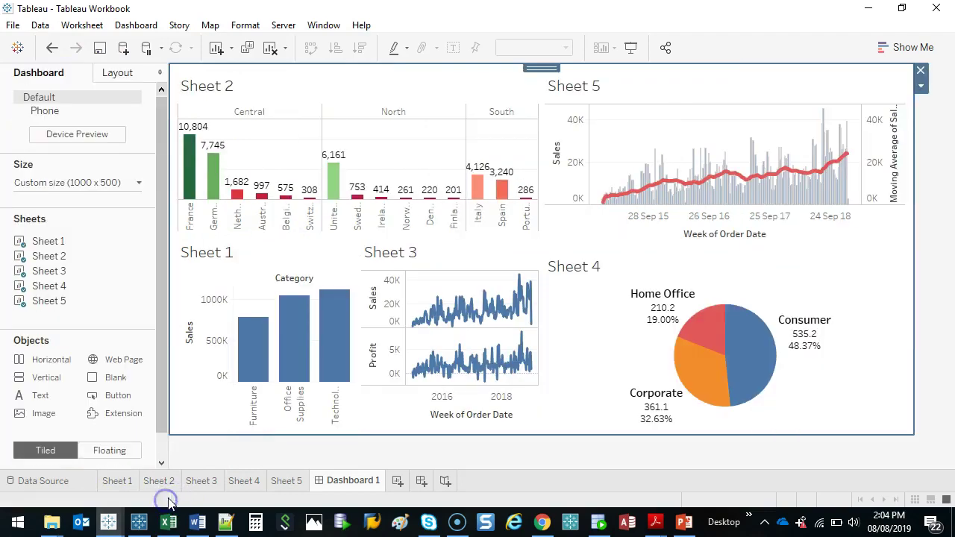
{"action": "left_click", "coordinate": [158, 75]}
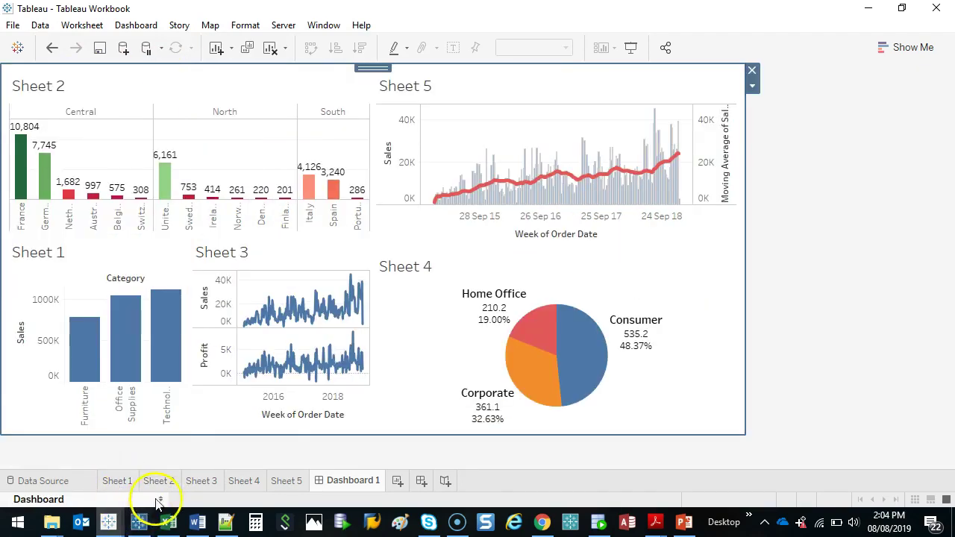
{"action": "left_click", "coordinate": [158, 498]}
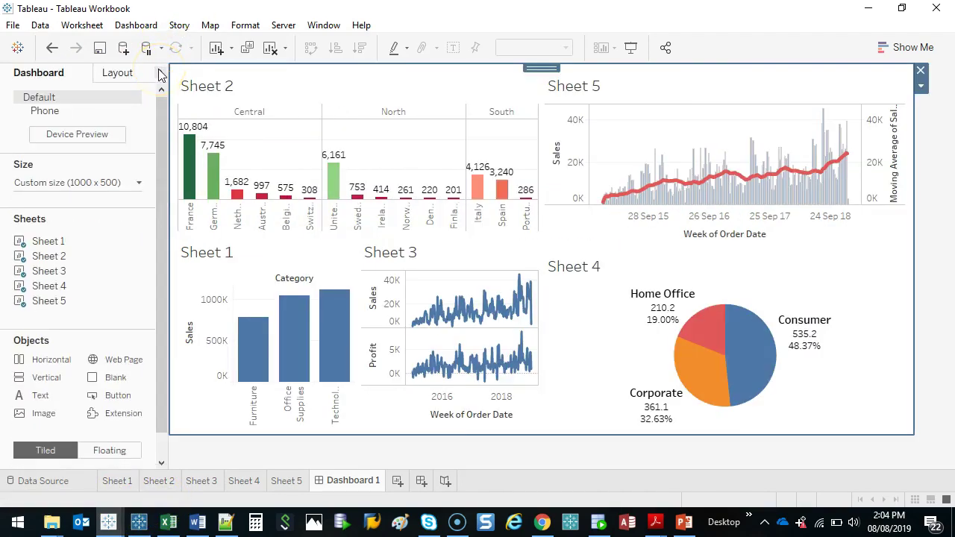
- Select the Sheet 2, Sheet 4 and Sheet 3 chart zones in turn
{"action": "left_click", "coordinate": [376, 218]}
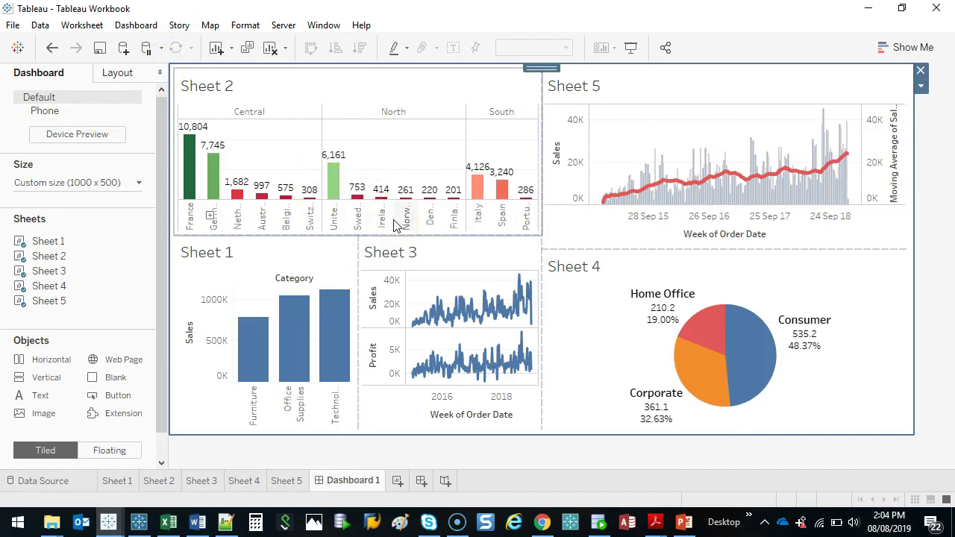
{"action": "left_click", "coordinate": [523, 283]}
{"action": "left_click", "coordinate": [575, 315]}
{"action": "left_click", "coordinate": [601, 386]}
{"action": "left_click", "coordinate": [430, 261]}
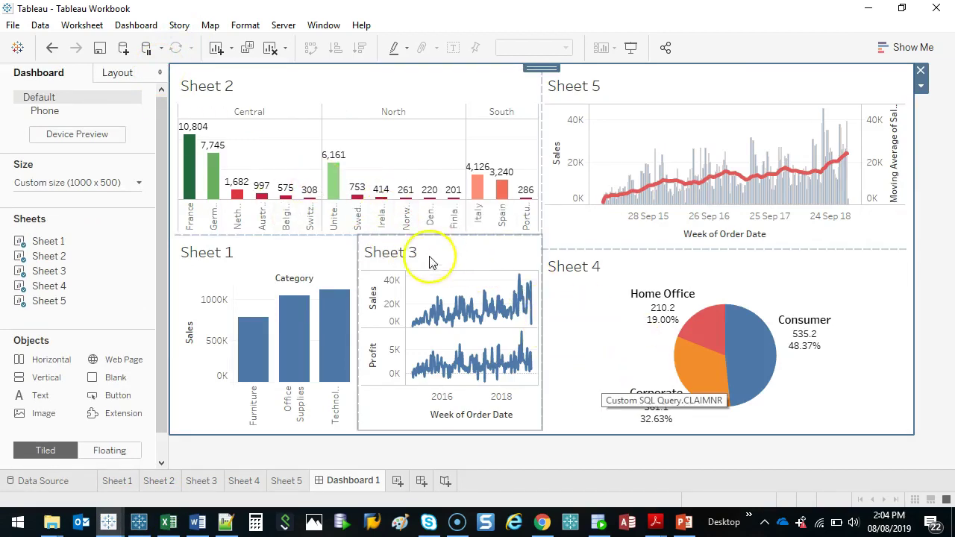
{"action": "left_click", "coordinate": [520, 122]}
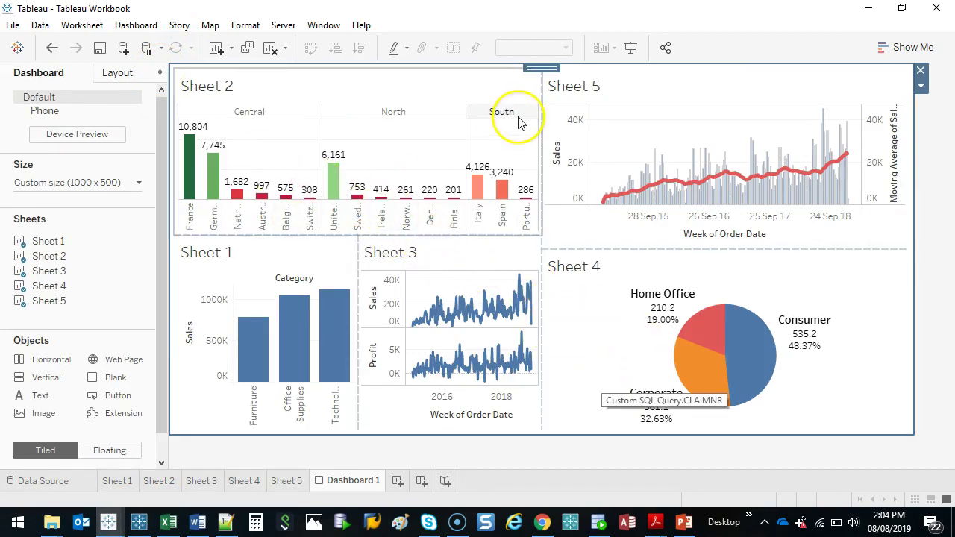
- Turn on Use as Filter for Sheet 2 and test with France, Germany and Italy bars
{"action": "left_click", "coordinate": [393, 139]}
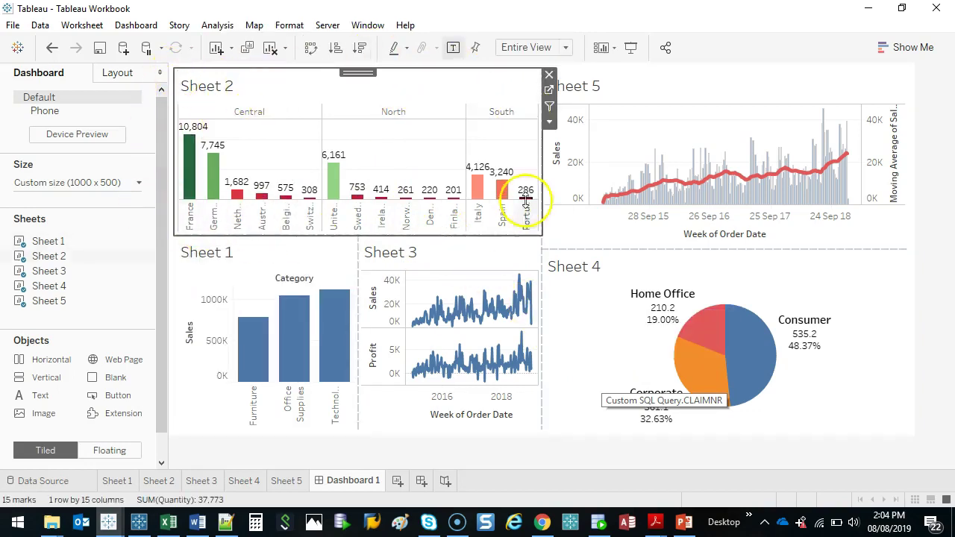
{"action": "left_click", "coordinate": [549, 106]}
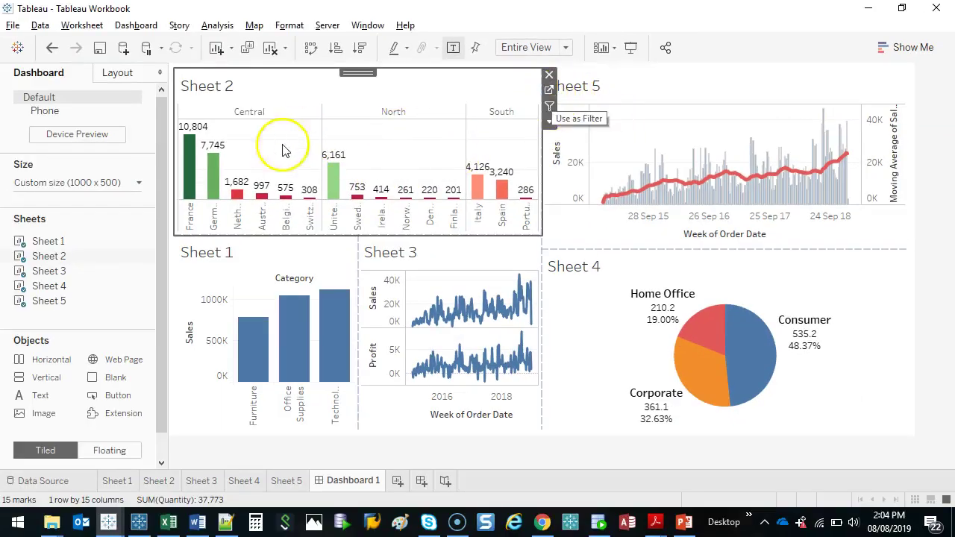
{"action": "left_click", "coordinate": [189, 161]}
{"action": "left_click", "coordinate": [270, 132]}
{"action": "left_click", "coordinate": [214, 168]}
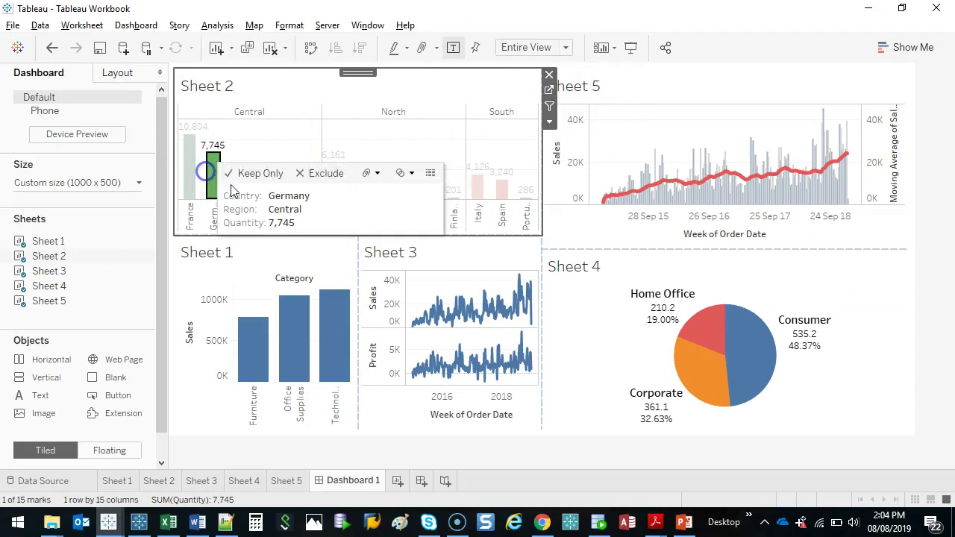
{"action": "left_click", "coordinate": [478, 183]}
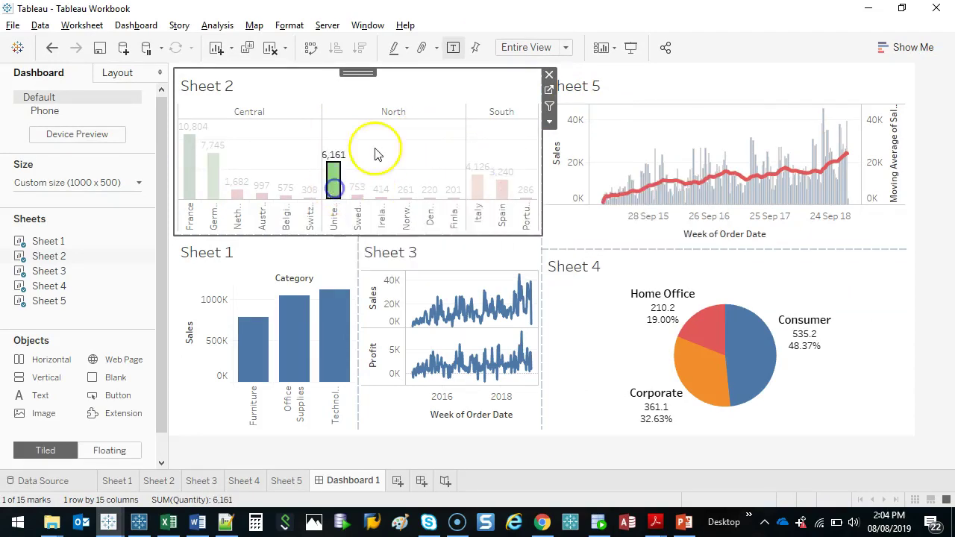
{"action": "left_click", "coordinate": [388, 153]}
- Confirm Sheet 2's filter and filter the other charts to France, Germany, then Italy
{"action": "left_click", "coordinate": [549, 107]}
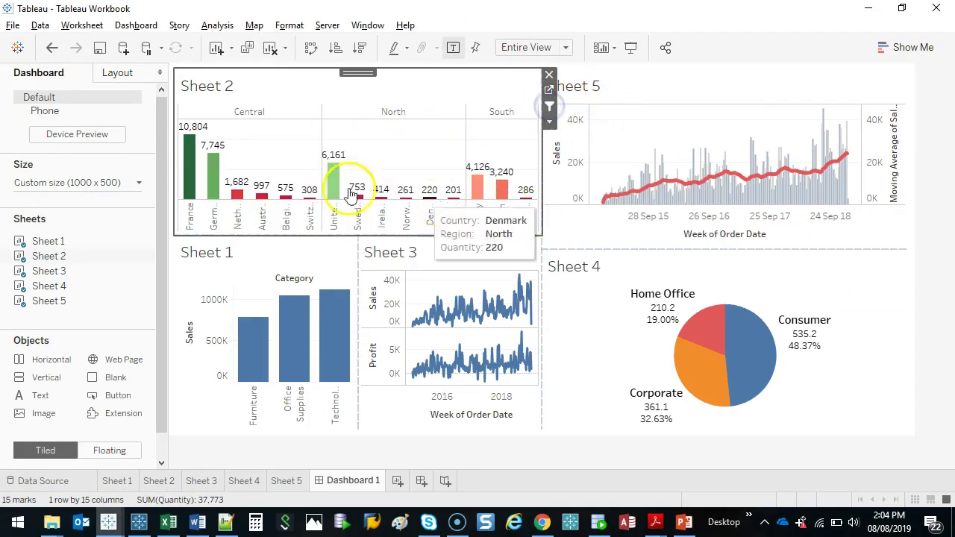
{"action": "left_click", "coordinate": [191, 177]}
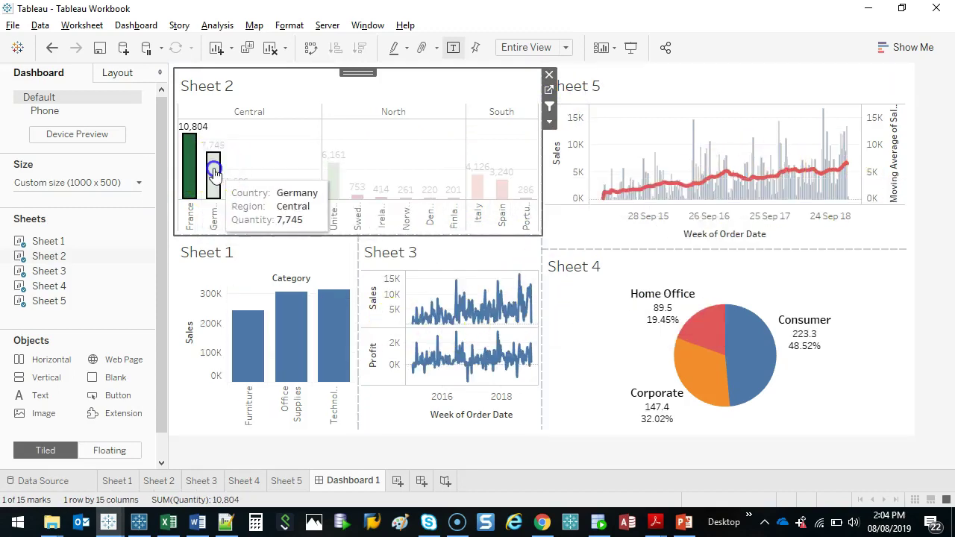
{"action": "left_click", "coordinate": [213, 171]}
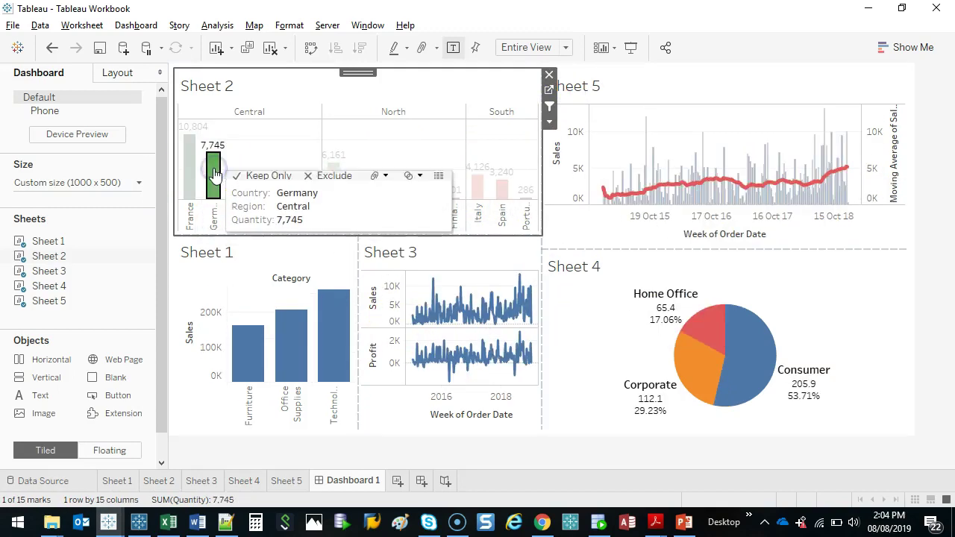
{"action": "left_click", "coordinate": [477, 186]}
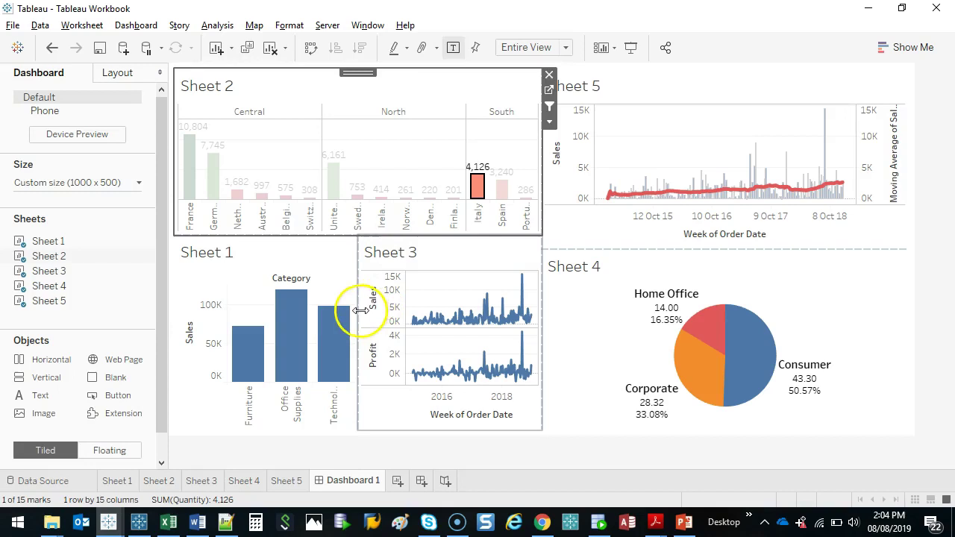
- Widen Sheet 3 into Sheet 1's space, then filter to Italy and United Kingdom
{"action": "left_click_drag", "start_coordinate": [359, 310], "coordinate": [319, 314]}
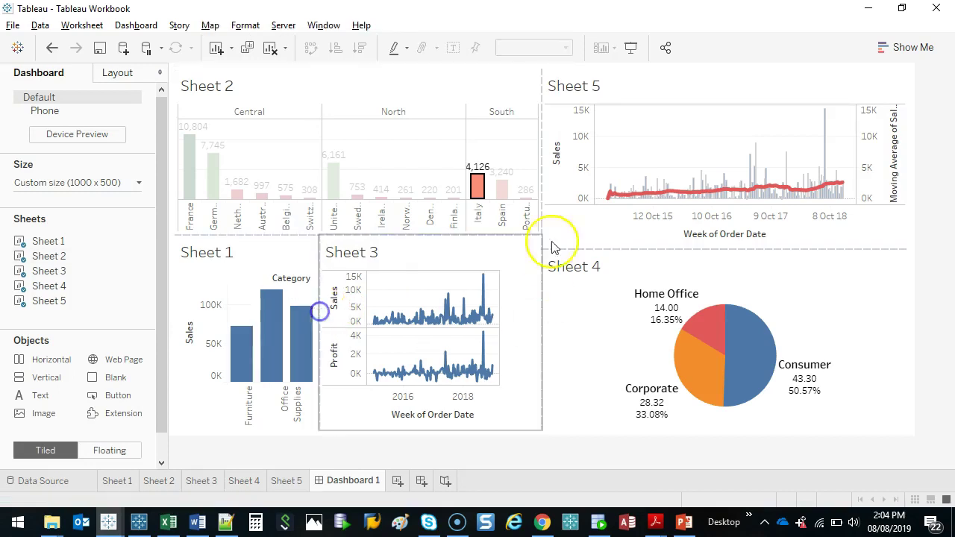
{"action": "left_click", "coordinate": [477, 186]}
{"action": "left_click", "coordinate": [476, 186]}
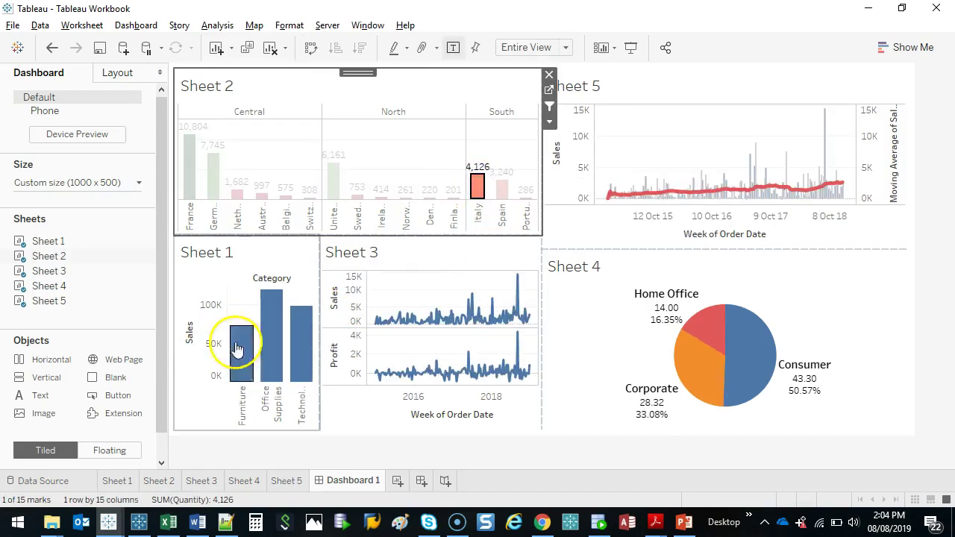
{"action": "mouse_move", "coordinate": [824, 120]}
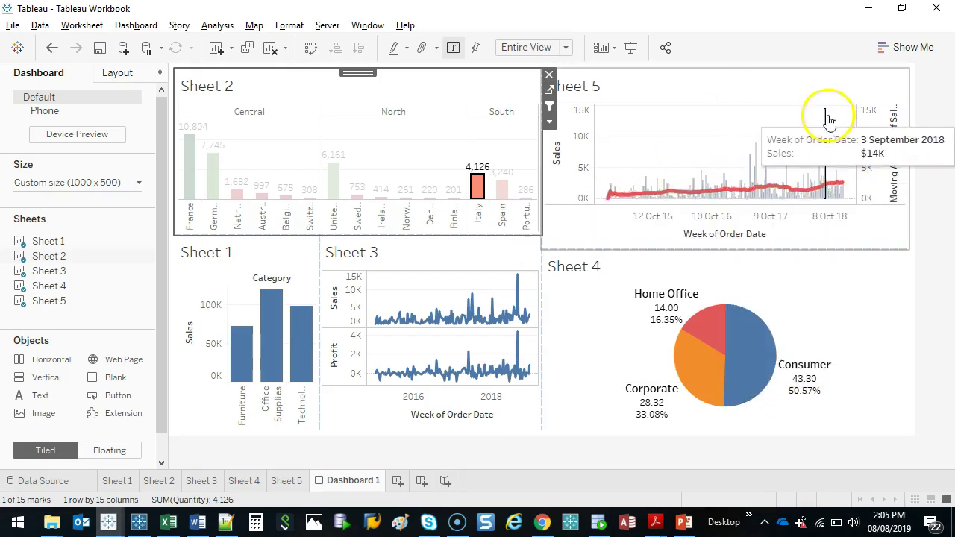
{"action": "left_click", "coordinate": [337, 185]}
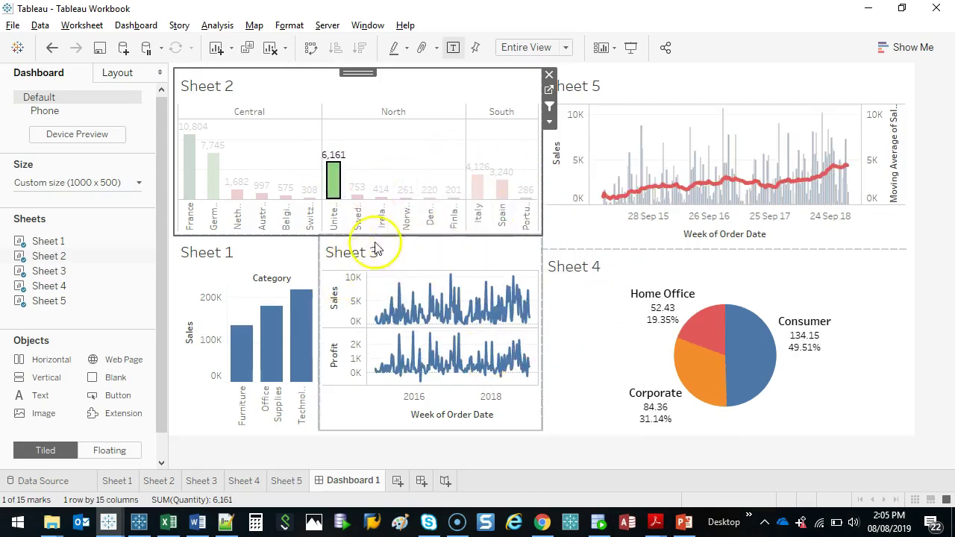
- Clear the UK filter and enable Use as Filter on Sheets 5, 4 and 1
{"action": "left_click", "coordinate": [333, 172]}
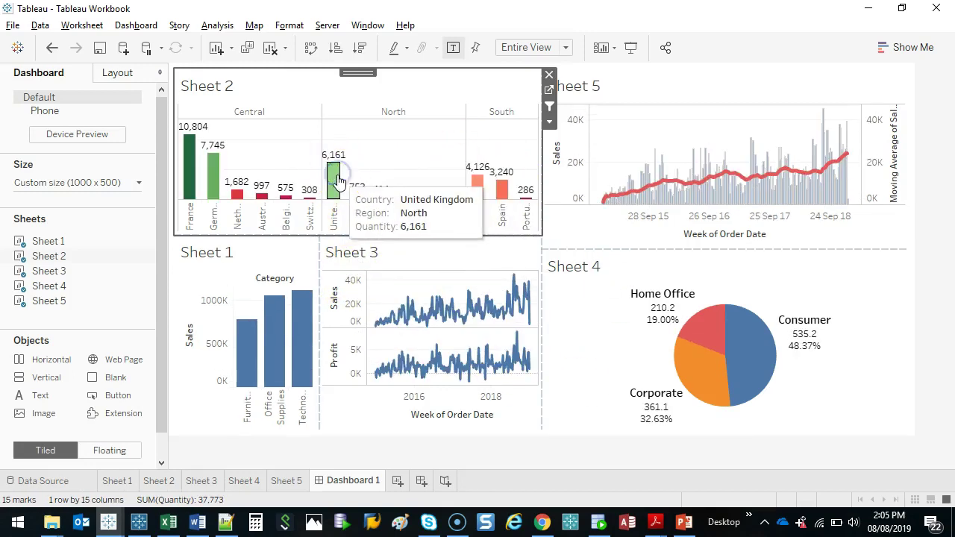
{"action": "left_click", "coordinate": [258, 259]}
{"action": "left_click", "coordinate": [422, 252]}
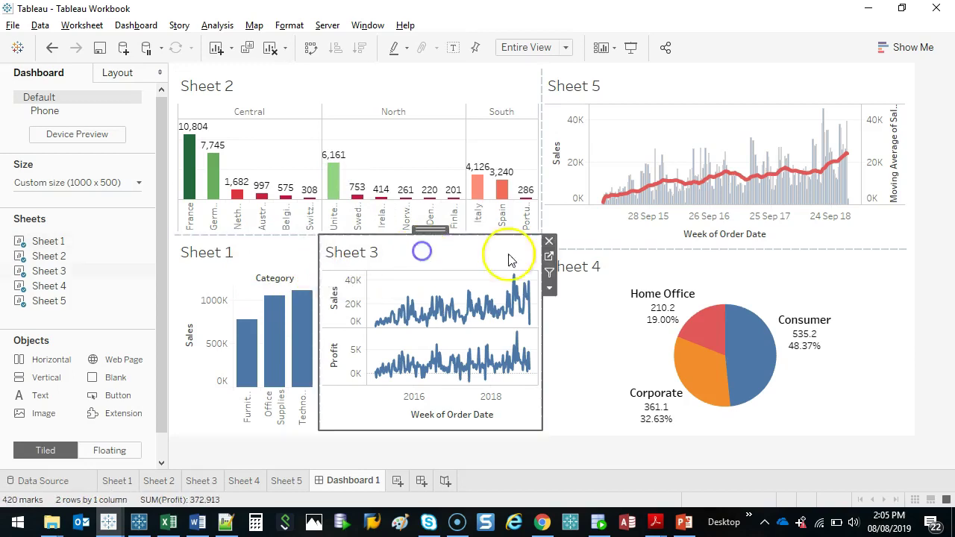
{"action": "left_click", "coordinate": [799, 87]}
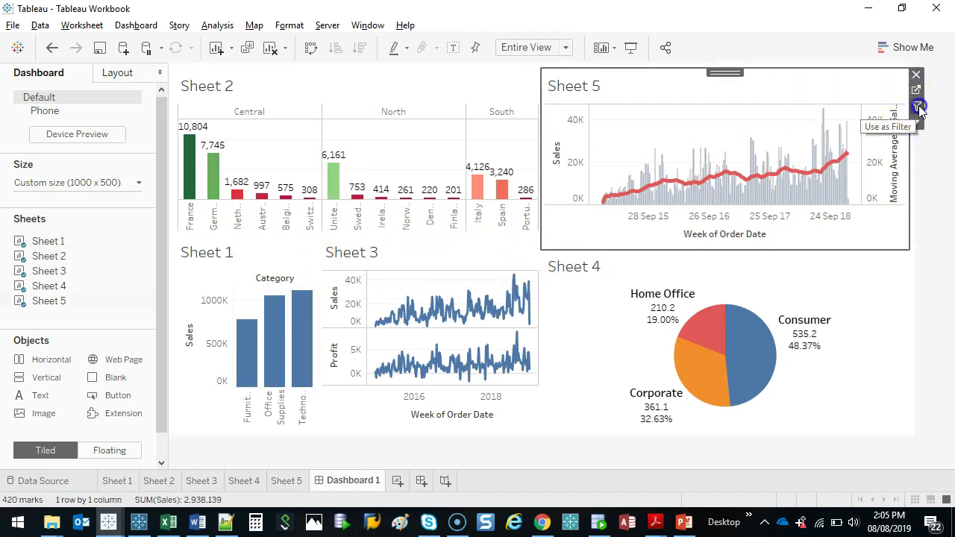
{"action": "left_click", "coordinate": [865, 315]}
{"action": "left_click", "coordinate": [917, 286]}
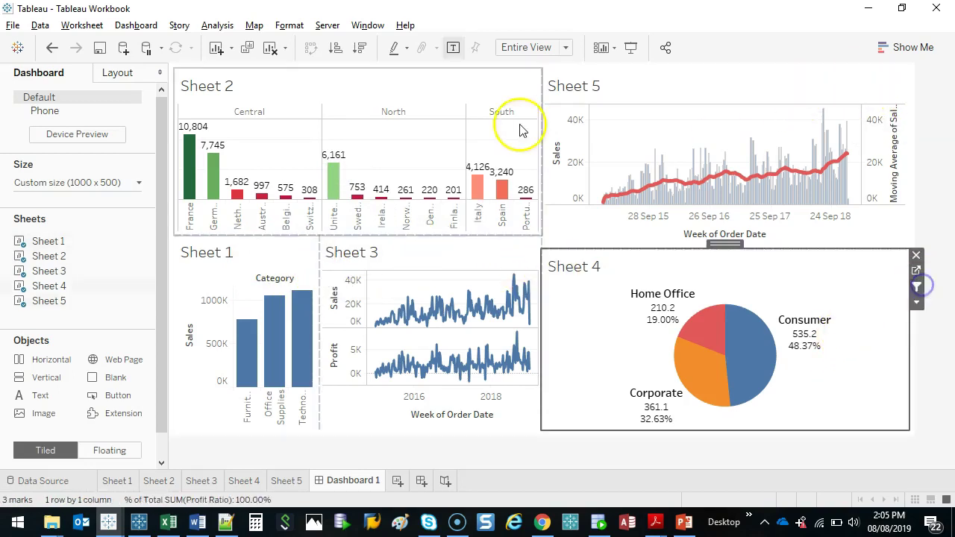
{"action": "left_click", "coordinate": [277, 253]}
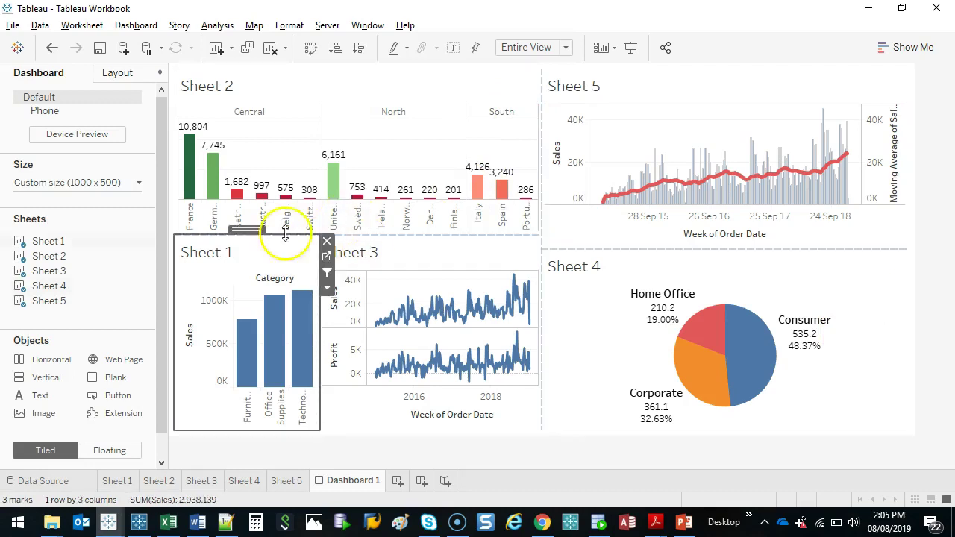
{"action": "left_click", "coordinate": [400, 90]}
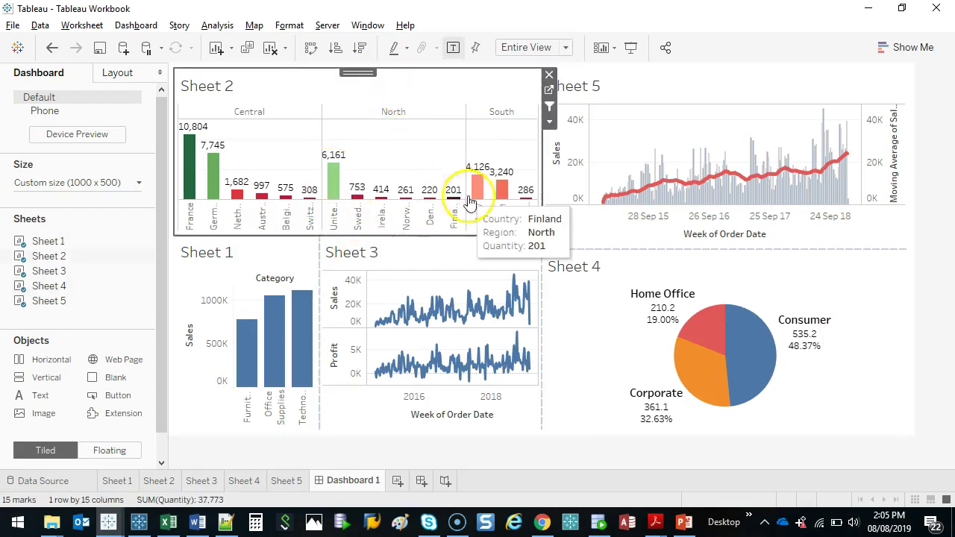
- Test cross-filtering with United Kingdom, Furniture and week of 16 January 2017, then clear all
{"action": "left_click", "coordinate": [332, 177]}
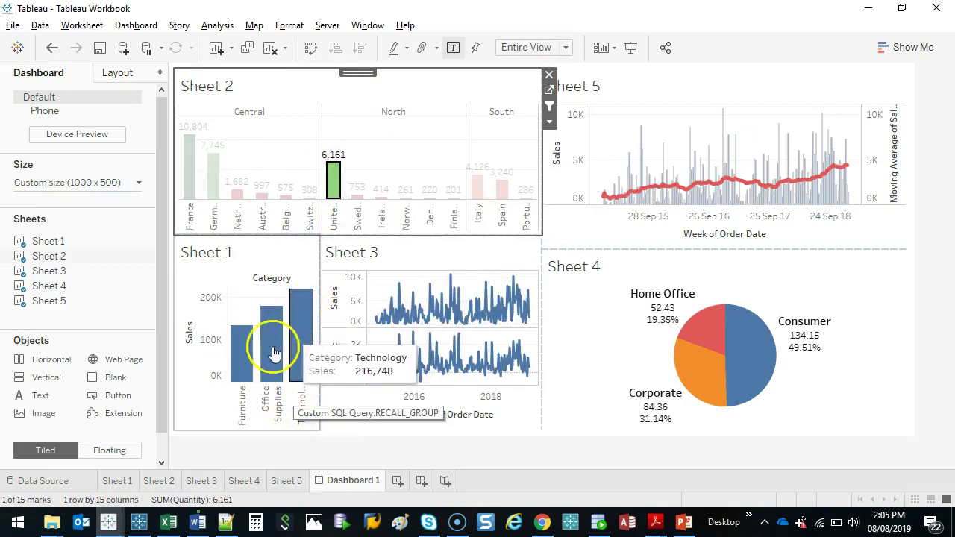
{"action": "left_click", "coordinate": [243, 354]}
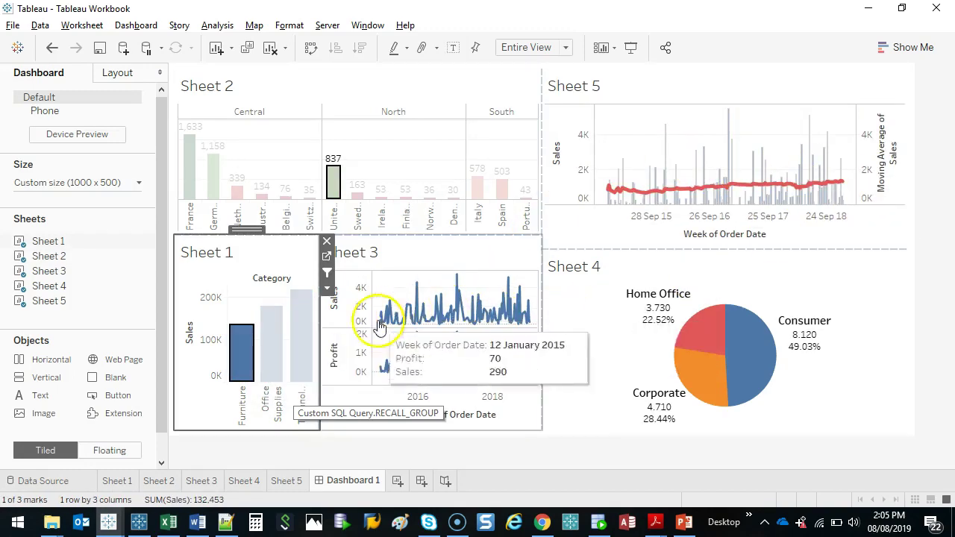
{"action": "mouse_move", "coordinate": [457, 277]}
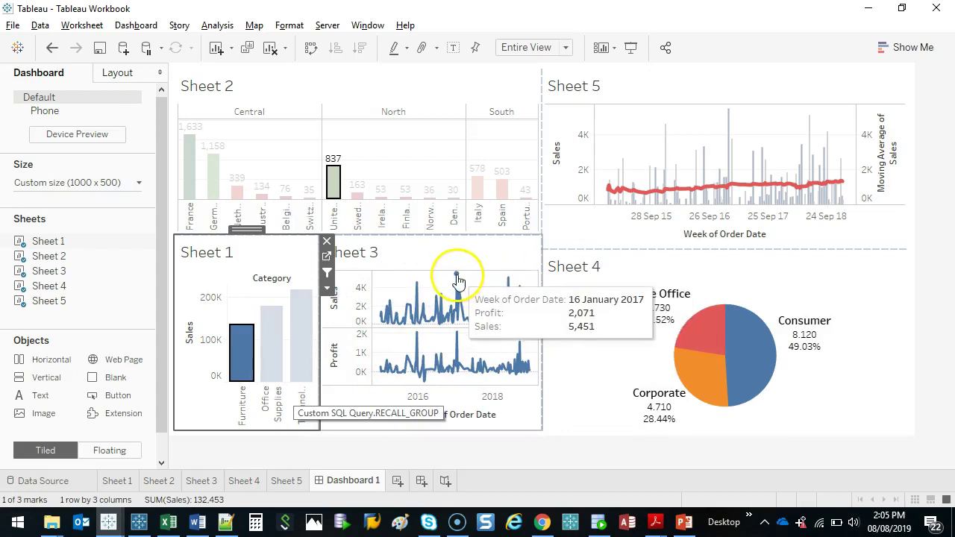
{"action": "left_click", "coordinate": [457, 276]}
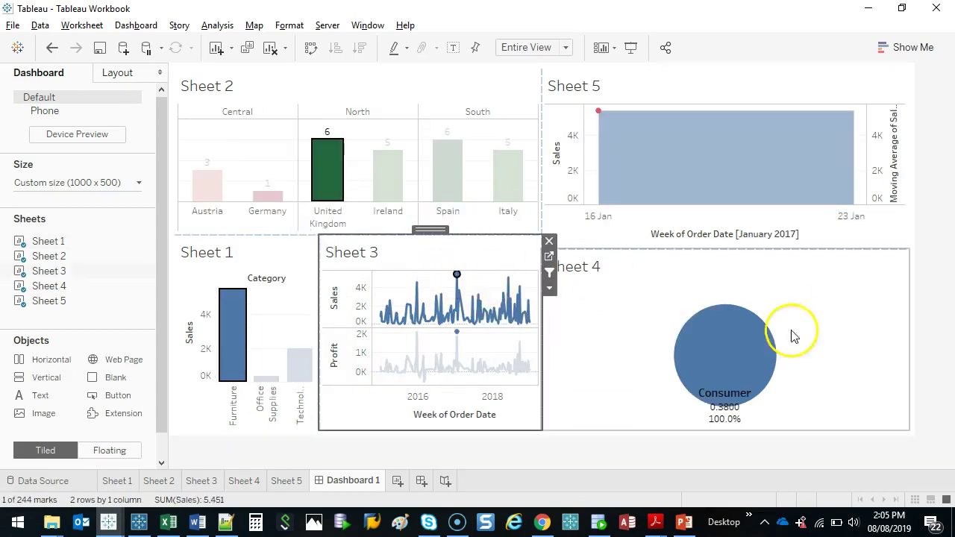
{"action": "left_click", "coordinate": [456, 276]}
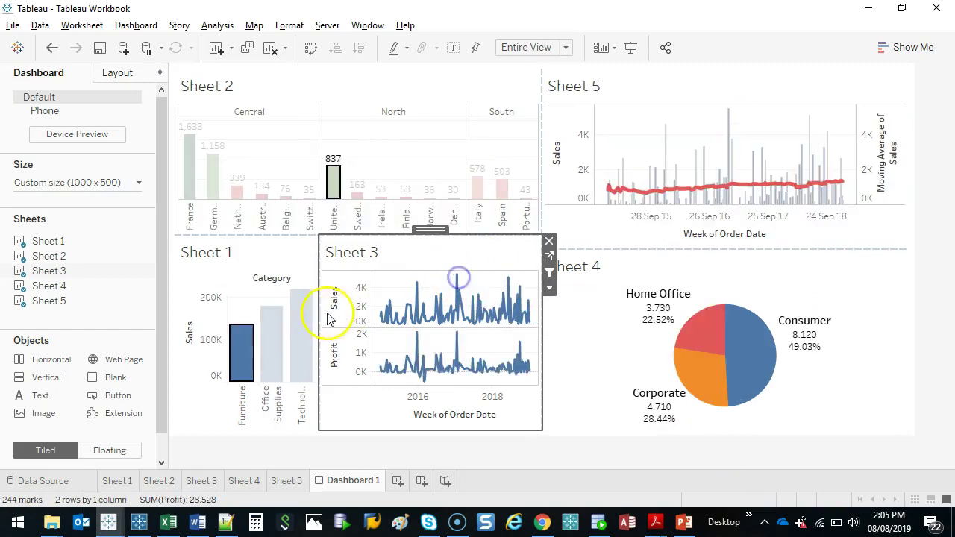
{"action": "left_click", "coordinate": [250, 340]}
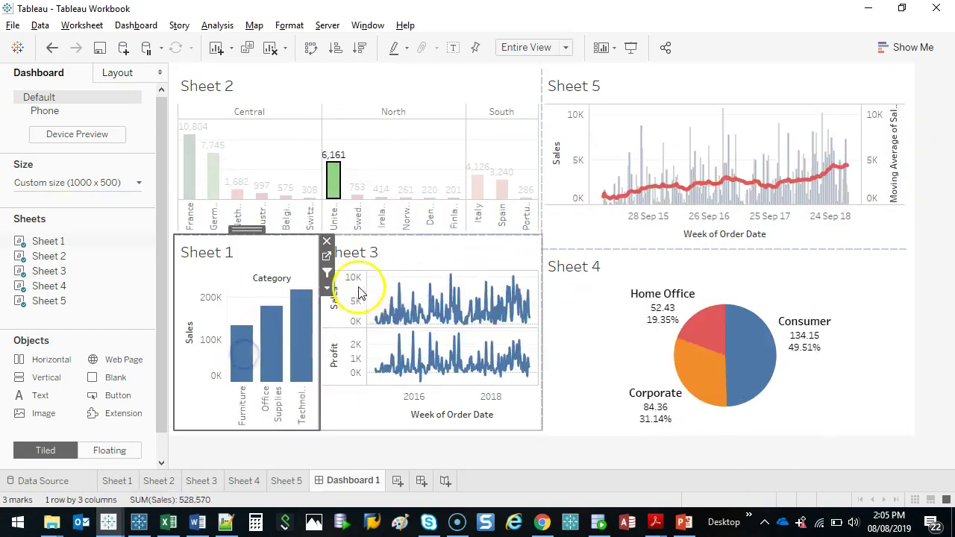
{"action": "left_click", "coordinate": [335, 176]}
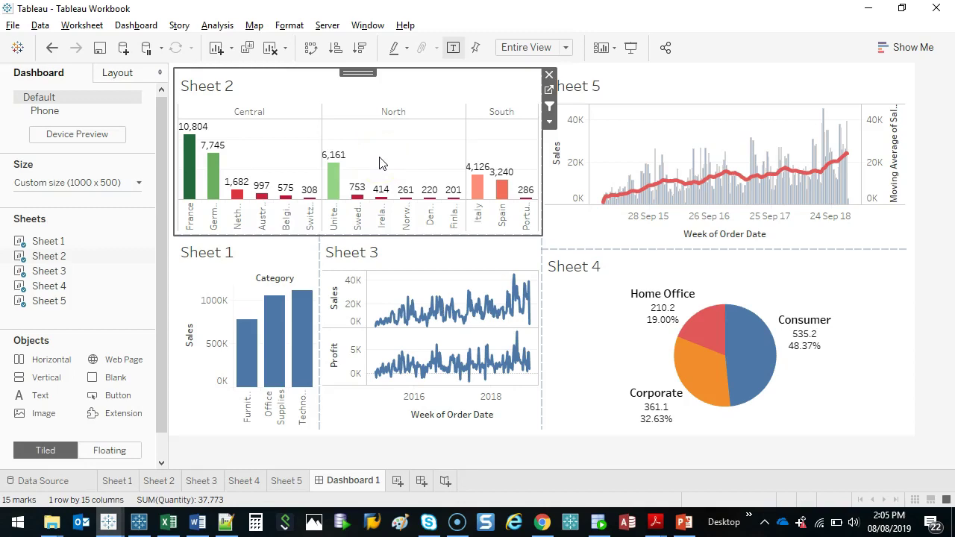
{"action": "left_click", "coordinate": [426, 411]}
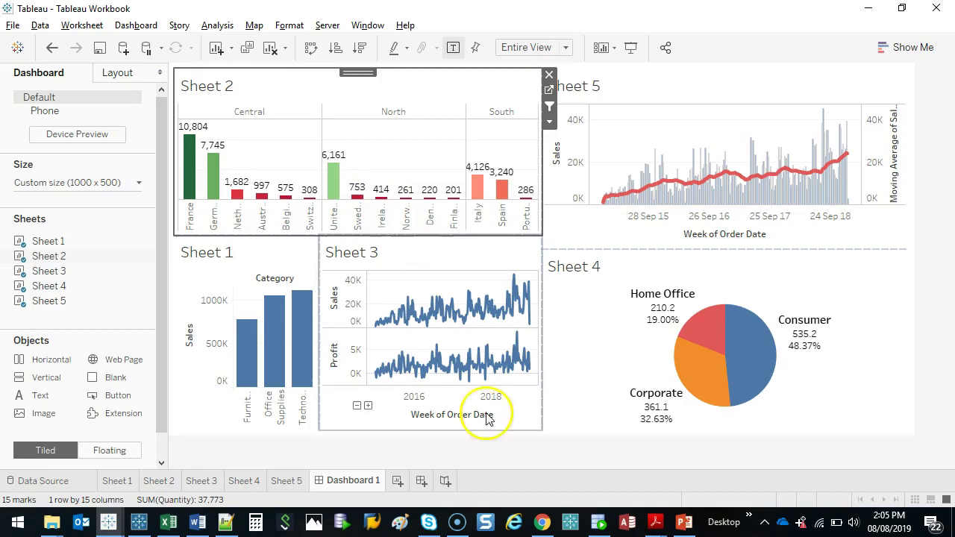
- In a maximized Chrome window, search Google for 'ironviz tableau' and review the results
{"action": "left_click", "coordinate": [542, 522]}
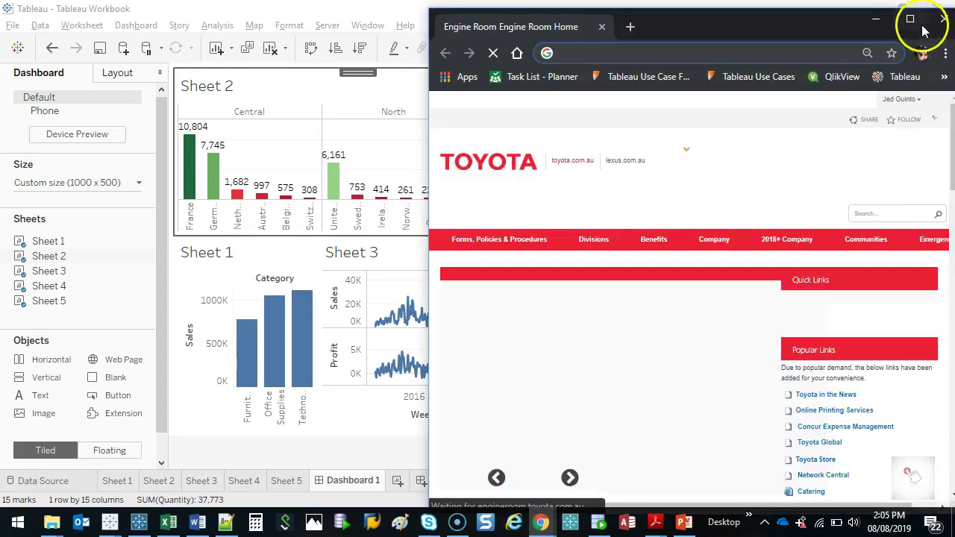
{"action": "left_click", "coordinate": [911, 21]}
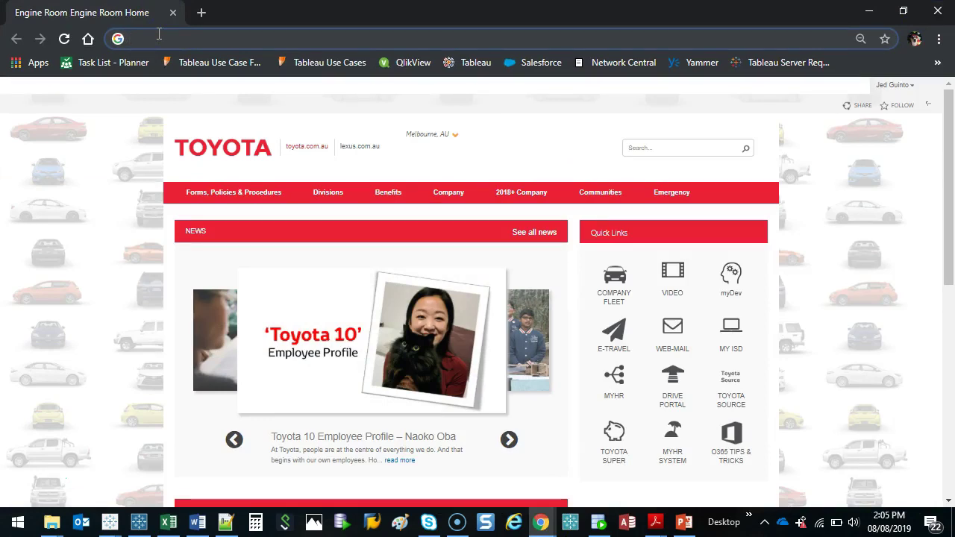
{"action": "type", "text": "iron"}
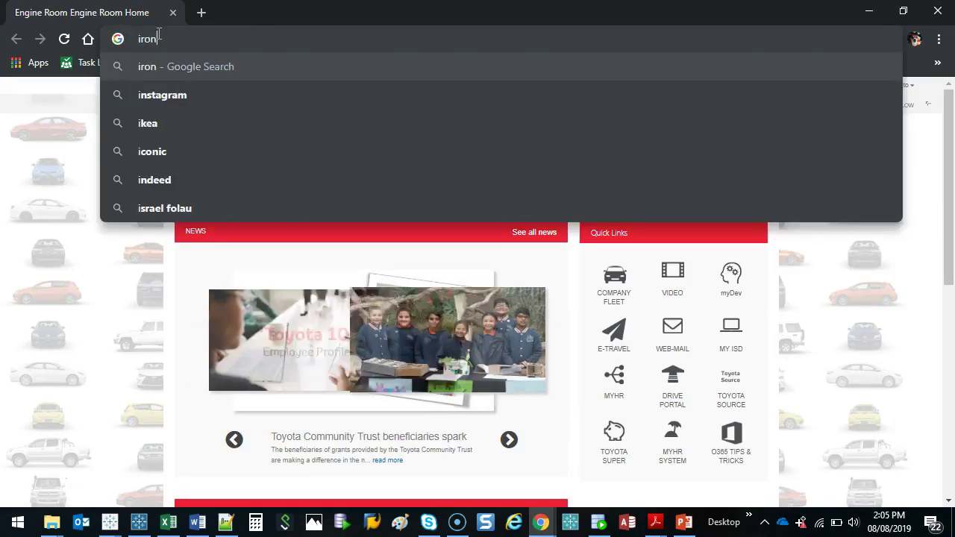
{"action": "type", "text": "viz tabl"}
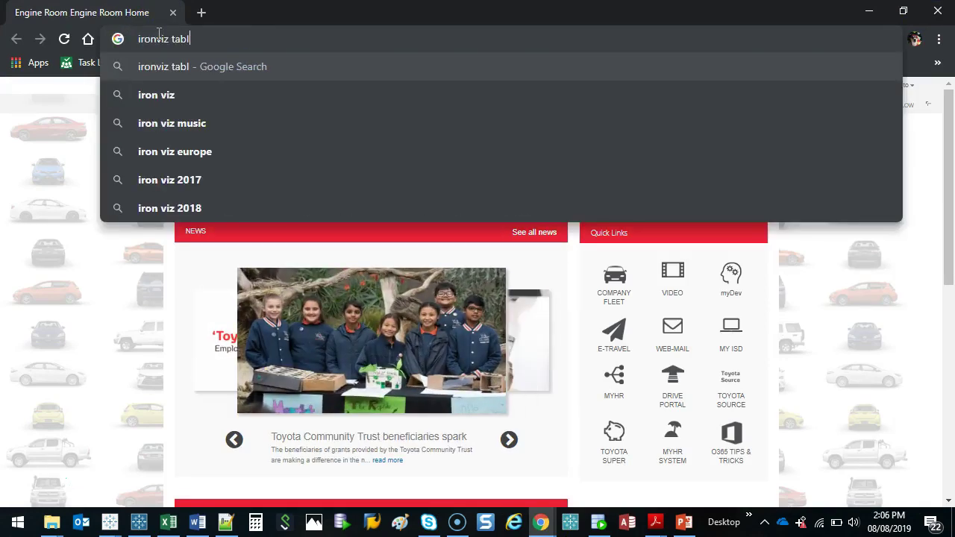
{"action": "type", "text": "eau"}
{"action": "key", "text": "Return"}
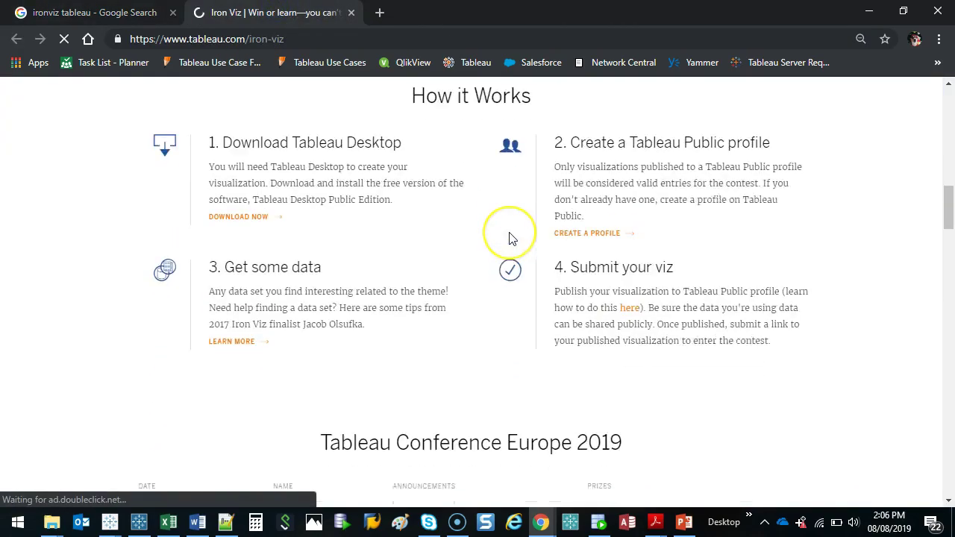
{"action": "scroll", "coordinate": [507, 239], "scroll_direction": "down", "scroll_amount": 3}
{"action": "scroll", "coordinate": [507, 239], "scroll_direction": "down", "scroll_amount": 5}
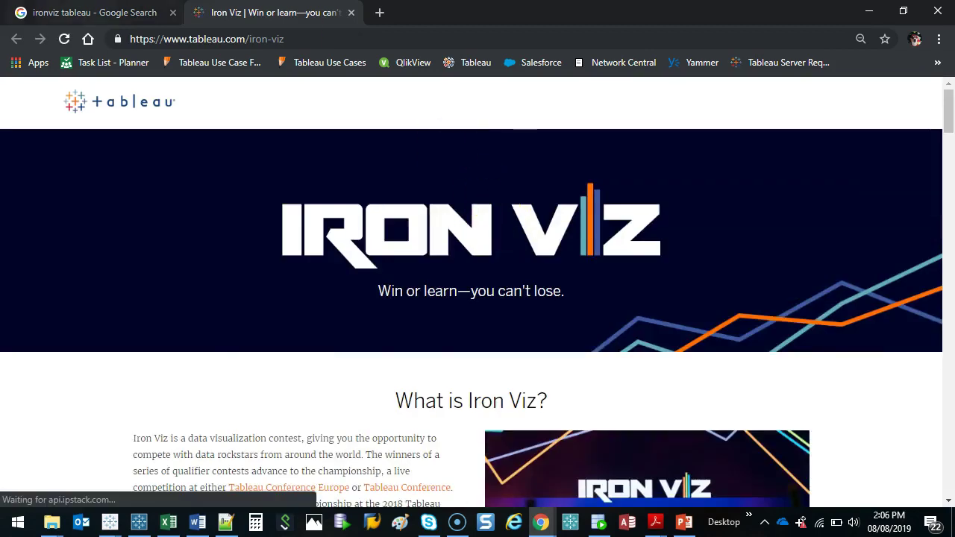
{"action": "left_click", "coordinate": [89, 13]}
- Search 'tableau public' and open the Tableau Public site in a new tab
{"action": "triple_click", "coordinate": [216, 109]}
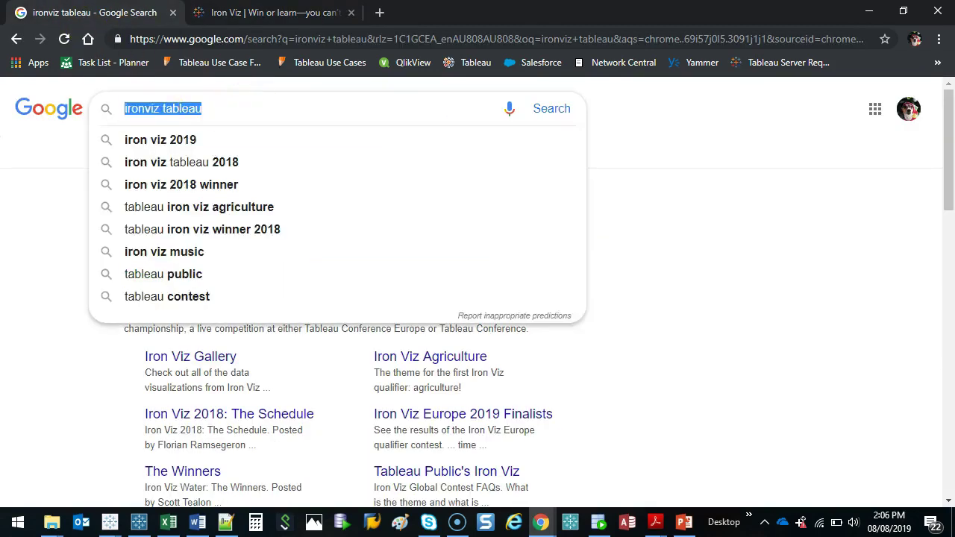
{"action": "type", "text": "tableau p"}
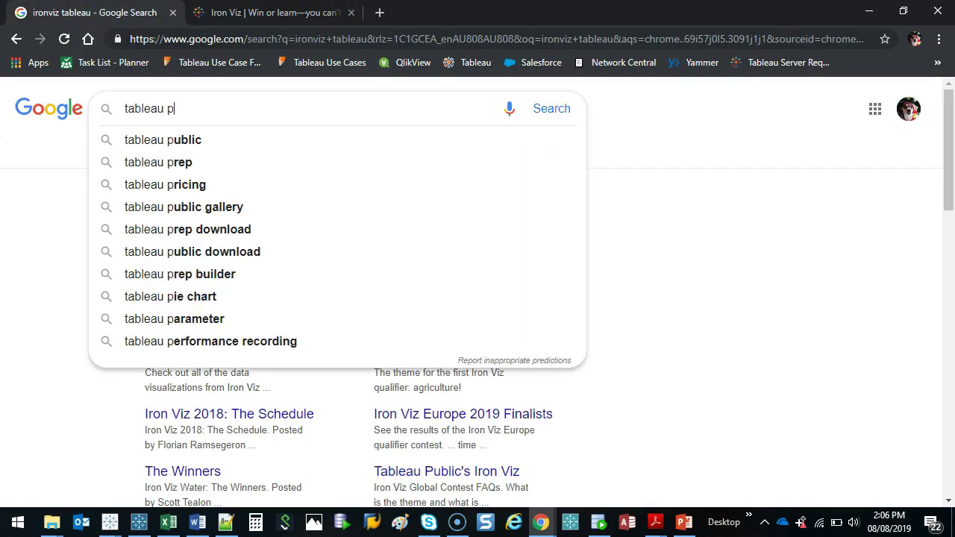
{"action": "type", "text": "ublic"}
{"action": "key", "text": "Return"}
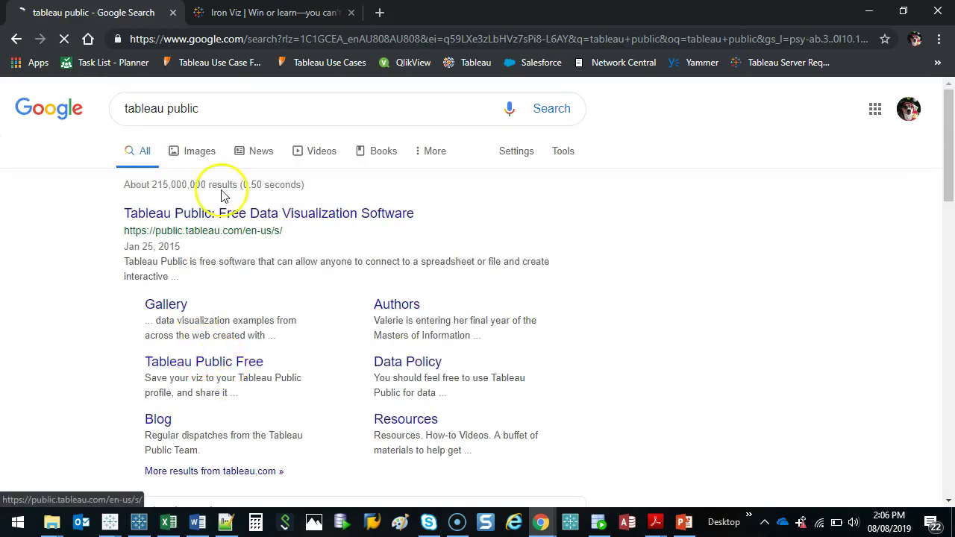
{"action": "left_click", "coordinate": [238, 215], "text": "ctrl"}
- Search 'makeovermonday', open its site in a new tab, and view the Tableau Public tab
{"action": "triple_click", "coordinate": [228, 114]}
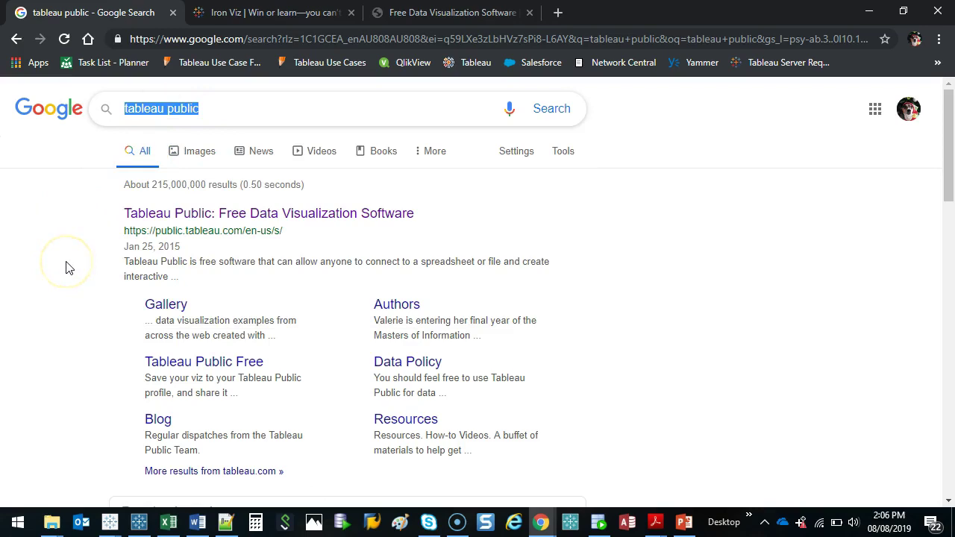
{"action": "type", "text": "makeovermonday"}
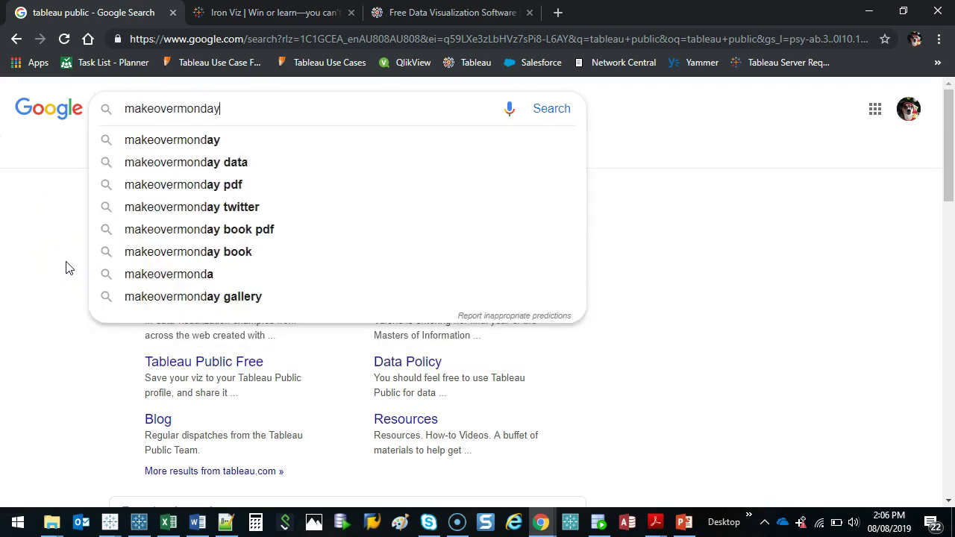
{"action": "key", "text": "Return"}
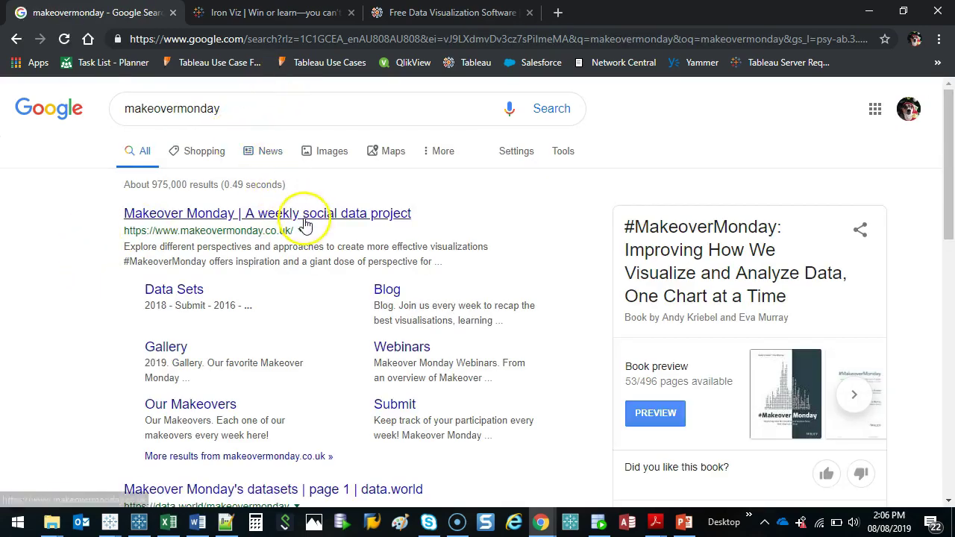
{"action": "middle_click", "coordinate": [304, 218]}
{"action": "left_click", "coordinate": [415, 14]}
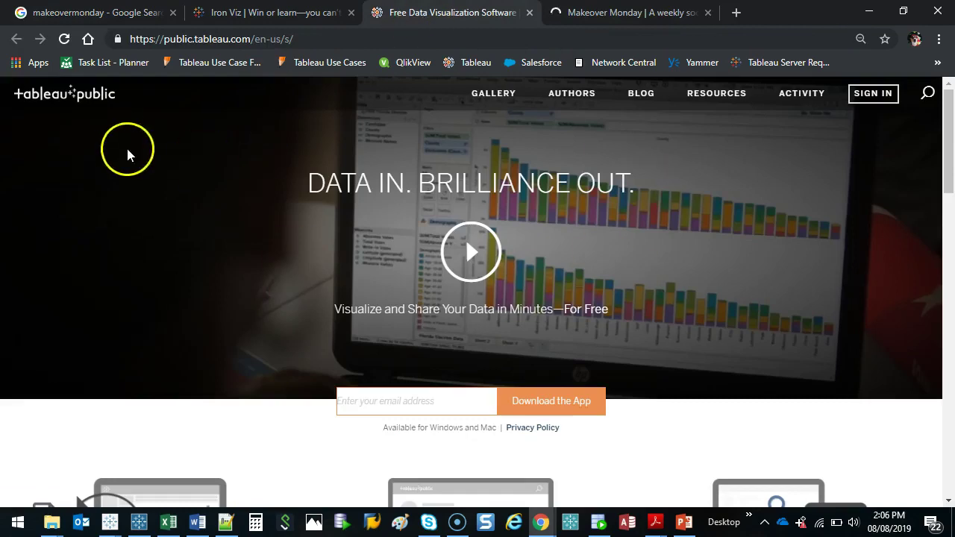
{"action": "mouse_move", "coordinate": [951, 119]}
{"action": "left_mouse_down"}
{"action": "mouse_move", "coordinate": [944, 346]}
{"action": "mouse_move", "coordinate": [737, 64]}
{"action": "left_mouse_up"}
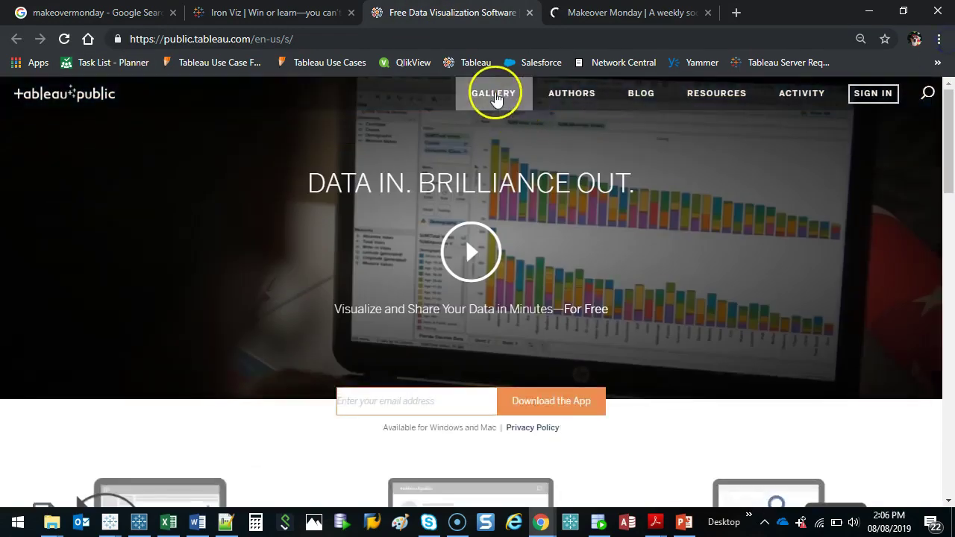
- Open the Tableau Public gallery and scroll Viz of the Day down to A Visual History of Formula 1
{"action": "left_click", "coordinate": [494, 94]}
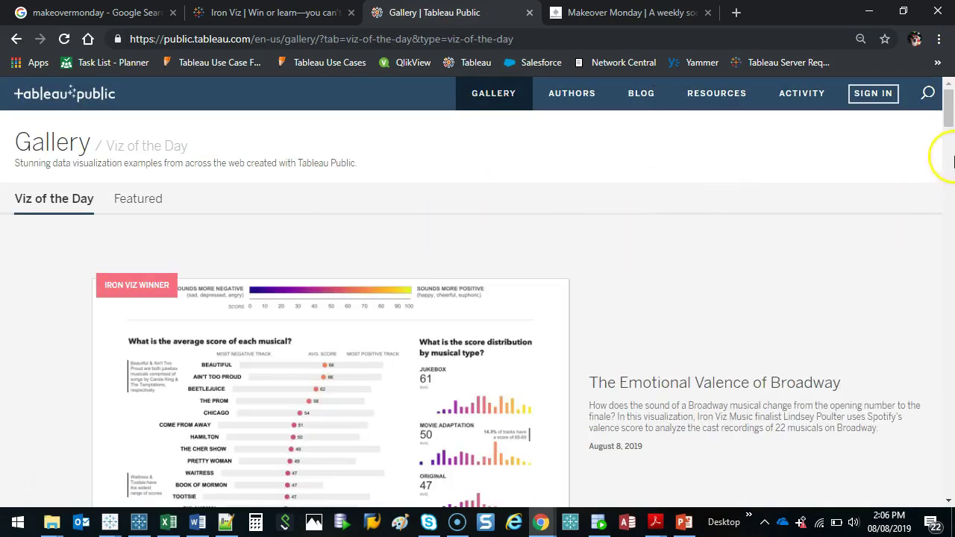
{"action": "left_click", "coordinate": [951, 161]}
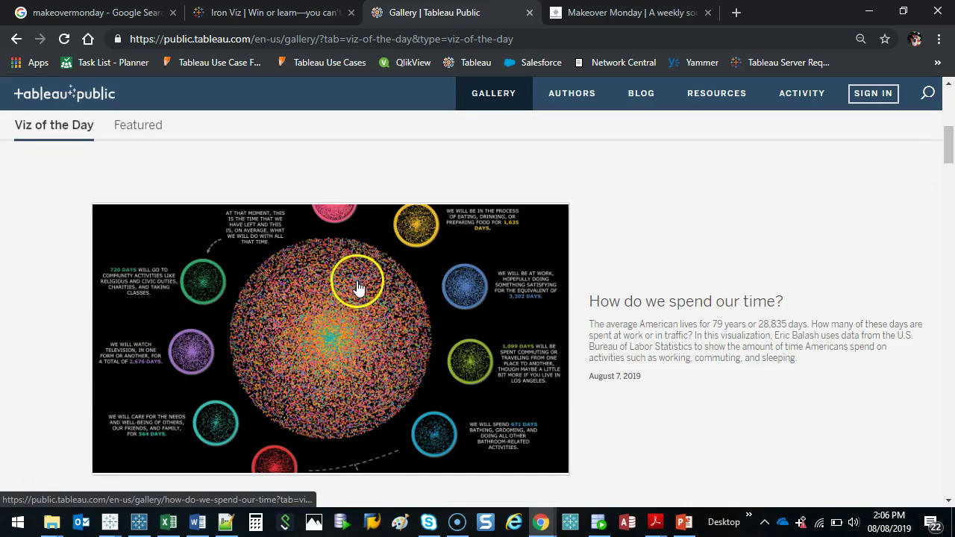
{"action": "left_click_drag", "start_coordinate": [949, 132], "coordinate": [949, 442]}
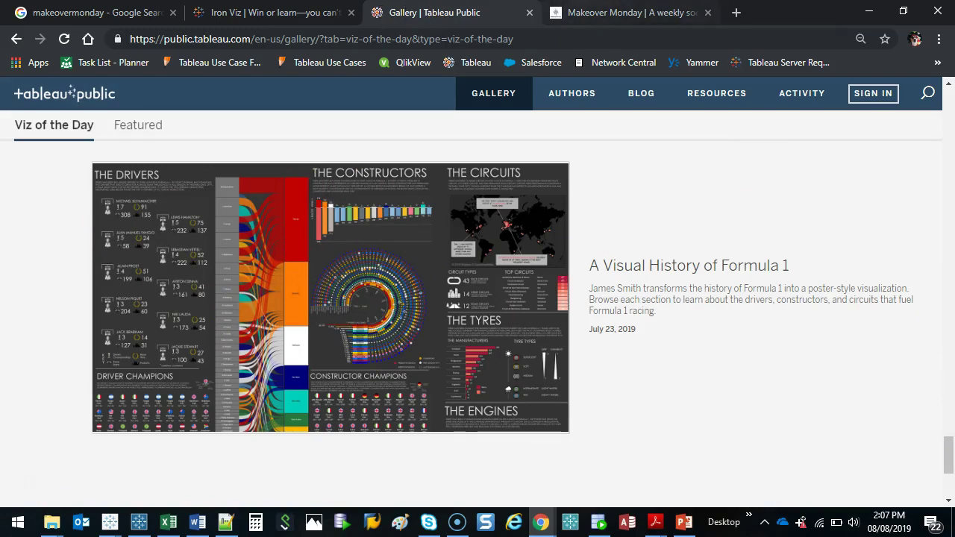
- On the Makeover Monday tab, visit The Book page, then Participate's gallery
{"action": "left_click", "coordinate": [600, 15]}
{"action": "scroll", "coordinate": [888, 220], "scroll_direction": "down", "scroll_amount": 1}
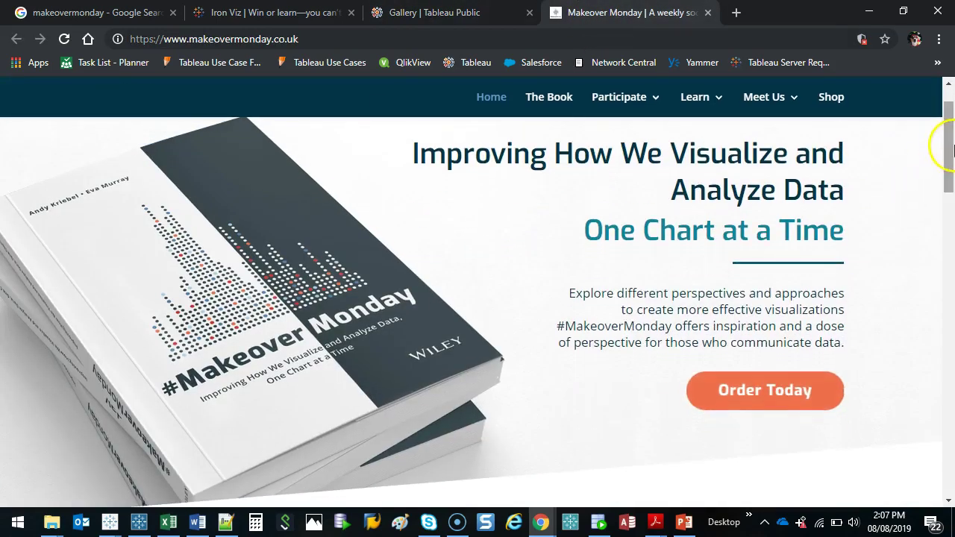
{"action": "left_click_drag", "start_coordinate": [952, 150], "coordinate": [952, 153]}
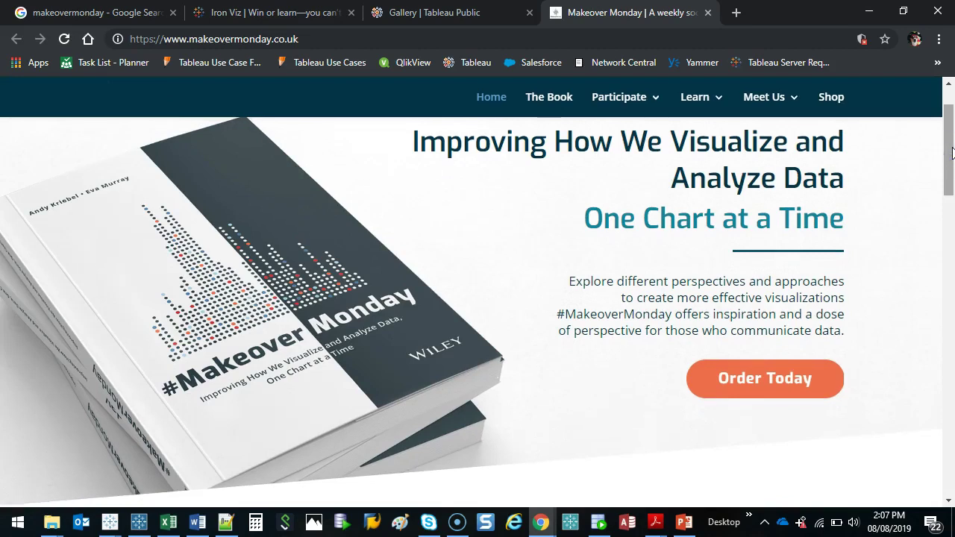
{"action": "left_click", "coordinate": [550, 97]}
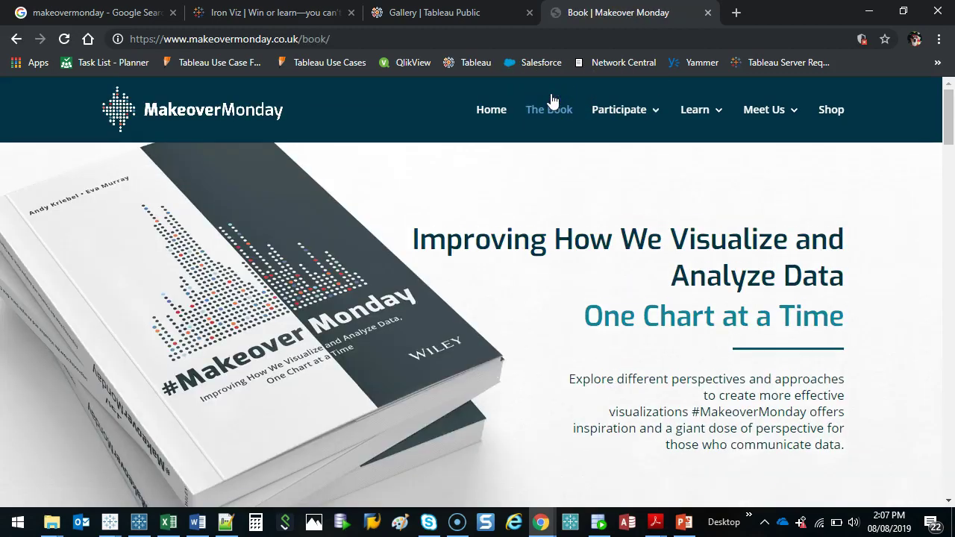
{"action": "left_click", "coordinate": [624, 119]}
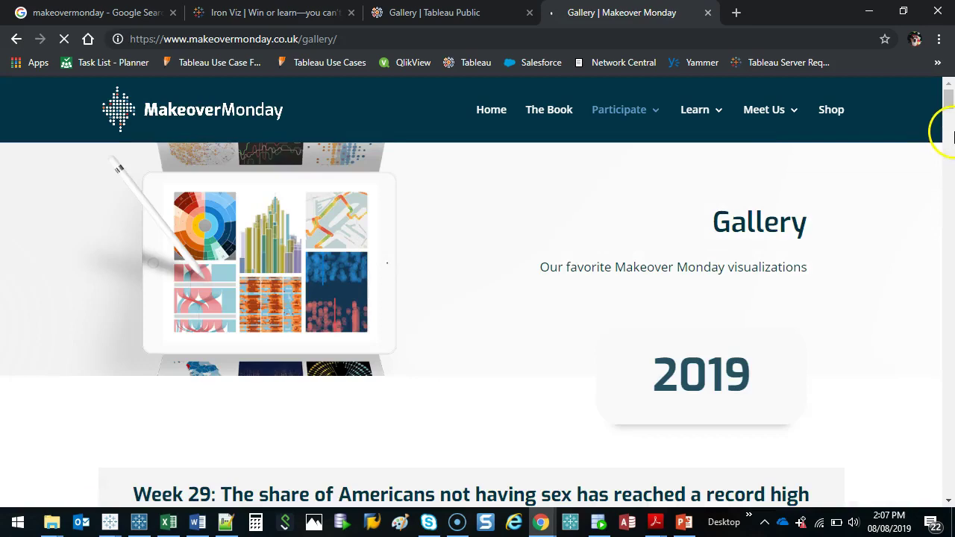
- Scroll through the 2019 weekly submissions down to Week 26 Alcohol Consumption by Country
{"action": "scroll", "coordinate": [951, 102], "scroll_direction": "down", "scroll_amount": 3}
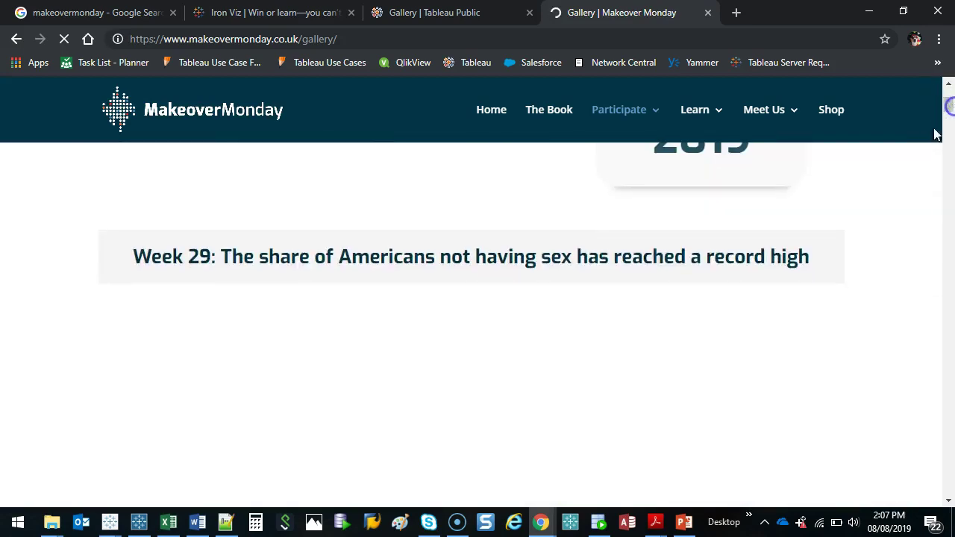
{"action": "scroll", "coordinate": [202, 284], "scroll_direction": "down", "scroll_amount": 1}
{"action": "scroll", "coordinate": [202, 283], "scroll_direction": "up", "scroll_amount": 2}
{"action": "scroll", "coordinate": [197, 287], "scroll_direction": "up", "scroll_amount": 2}
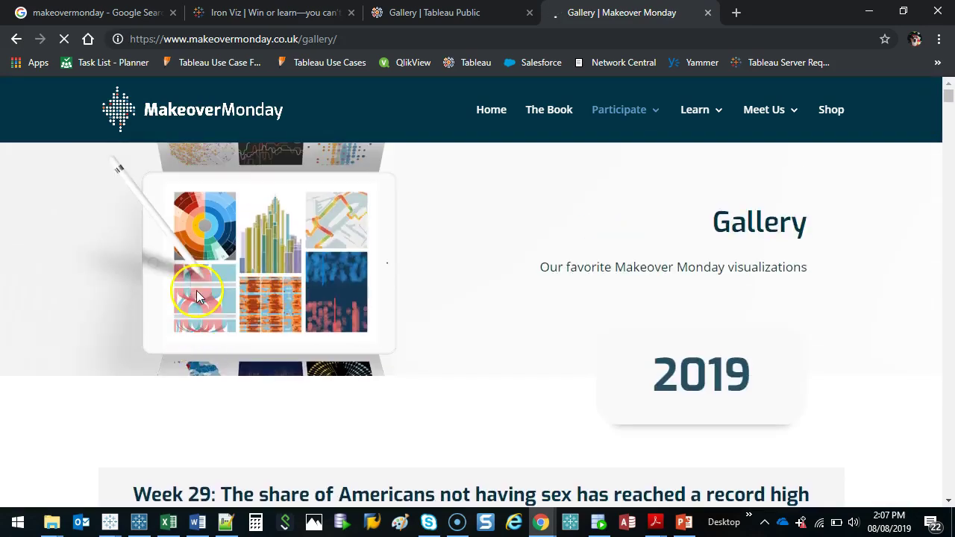
{"action": "scroll", "coordinate": [532, 288], "scroll_direction": "down", "scroll_amount": 5}
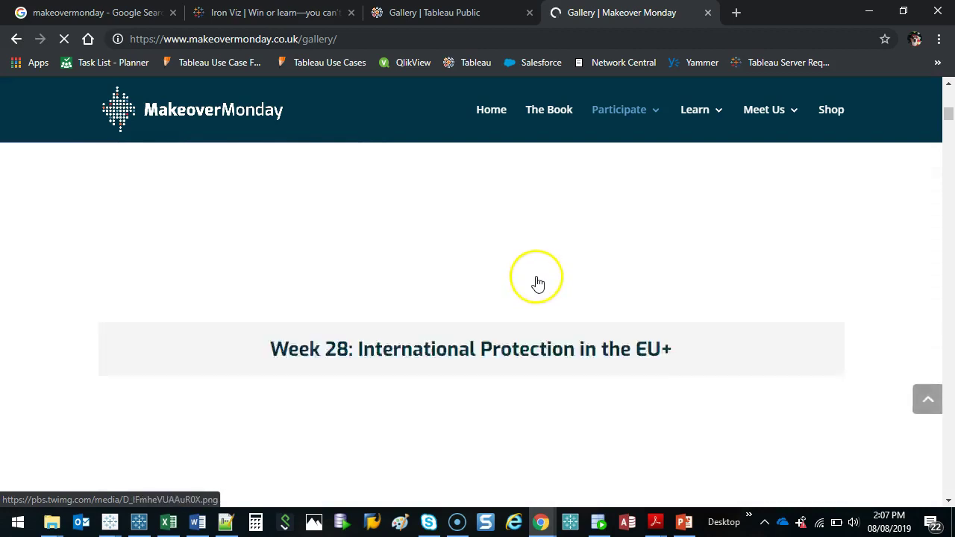
{"action": "scroll", "coordinate": [536, 282], "scroll_direction": "down", "scroll_amount": 3, "text": "ctrl"}
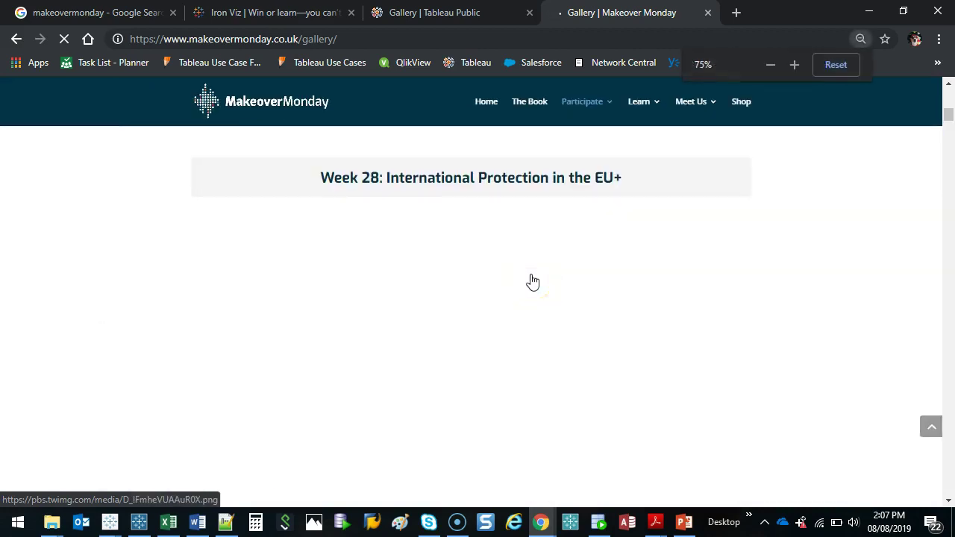
{"action": "scroll", "coordinate": [530, 277], "scroll_direction": "down", "scroll_amount": 2}
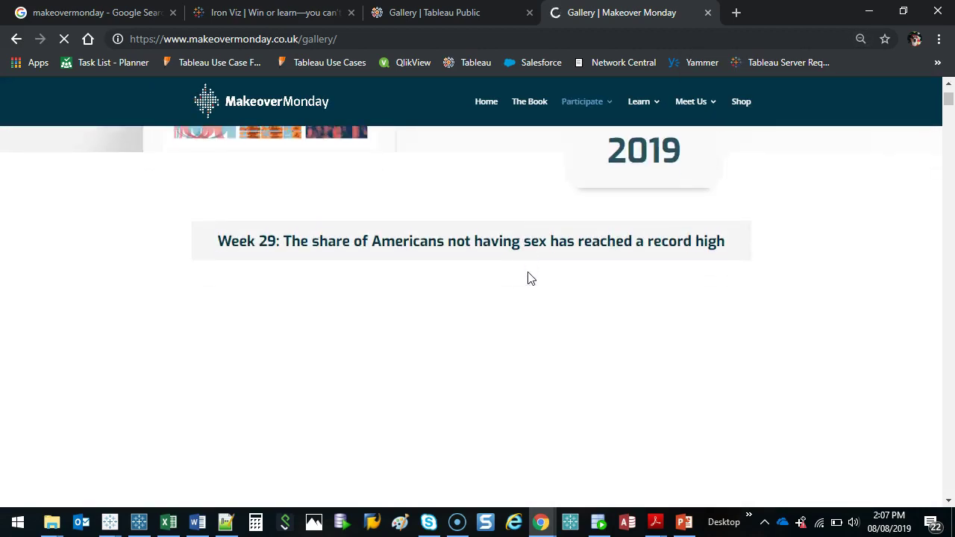
{"action": "scroll", "coordinate": [529, 272], "scroll_direction": "down", "scroll_amount": 1}
{"action": "left_click", "coordinate": [529, 267]}
{"action": "scroll", "coordinate": [529, 267], "scroll_direction": "down", "scroll_amount": 5}
{"action": "scroll", "coordinate": [484, 323], "scroll_direction": "down", "scroll_amount": 5}
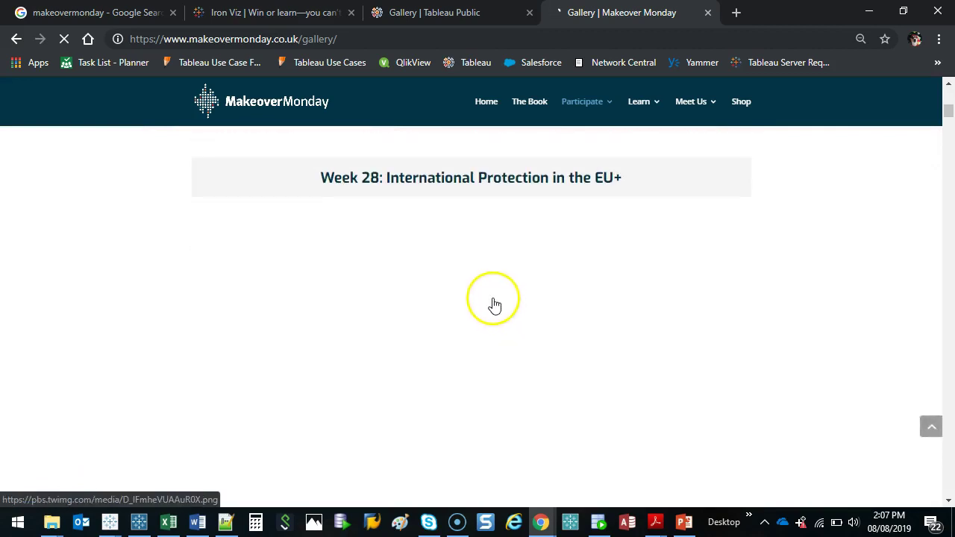
{"action": "scroll", "coordinate": [492, 305], "scroll_direction": "down", "scroll_amount": 5}
{"action": "scroll", "coordinate": [872, 180], "scroll_direction": "down", "scroll_amount": 1}
{"action": "left_click", "coordinate": [947, 149]}
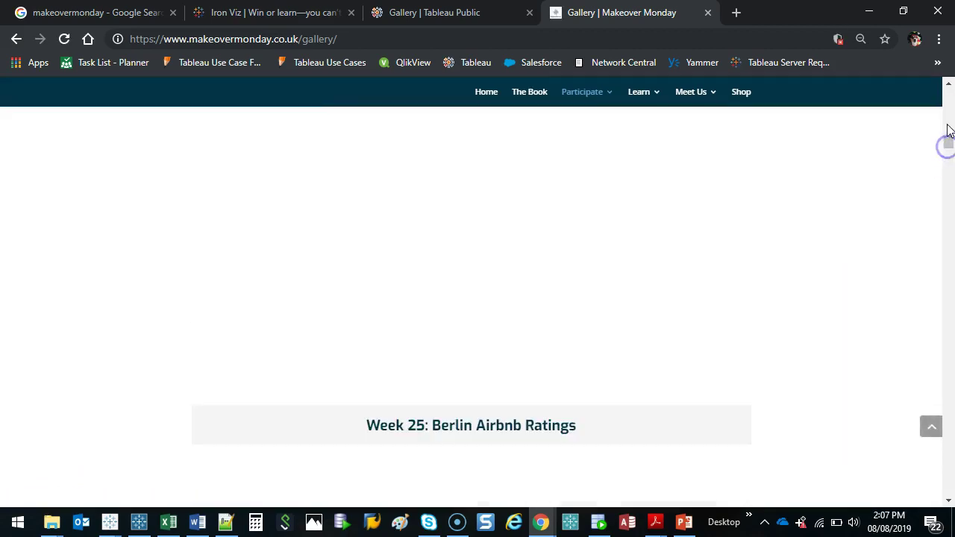
{"action": "scroll", "coordinate": [550, 276], "scroll_direction": "up", "scroll_amount": 6}
{"action": "scroll", "coordinate": [549, 277], "scroll_direction": "up", "scroll_amount": 2}
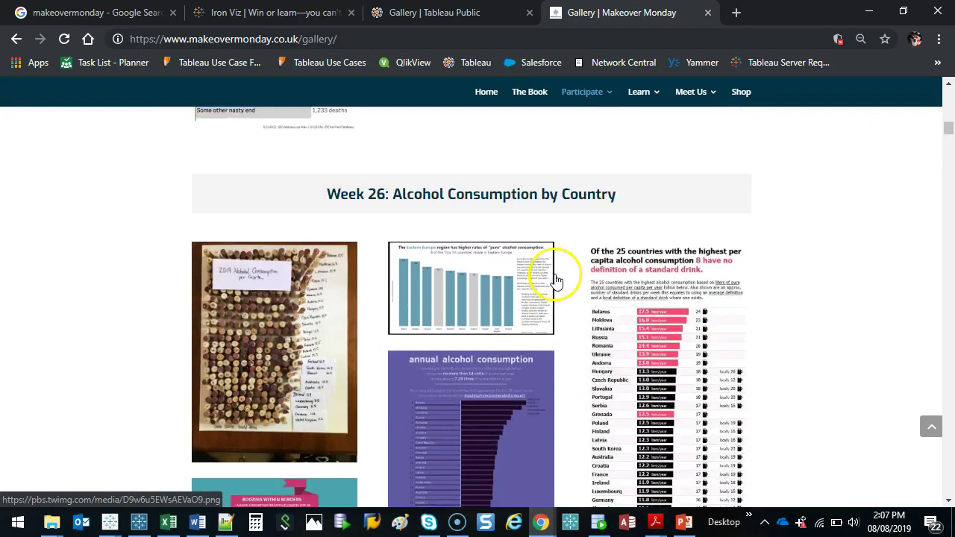
{"action": "scroll", "coordinate": [532, 241], "scroll_direction": "down", "scroll_amount": 1}
{"action": "scroll", "coordinate": [695, 269], "scroll_direction": "down", "scroll_amount": 1}
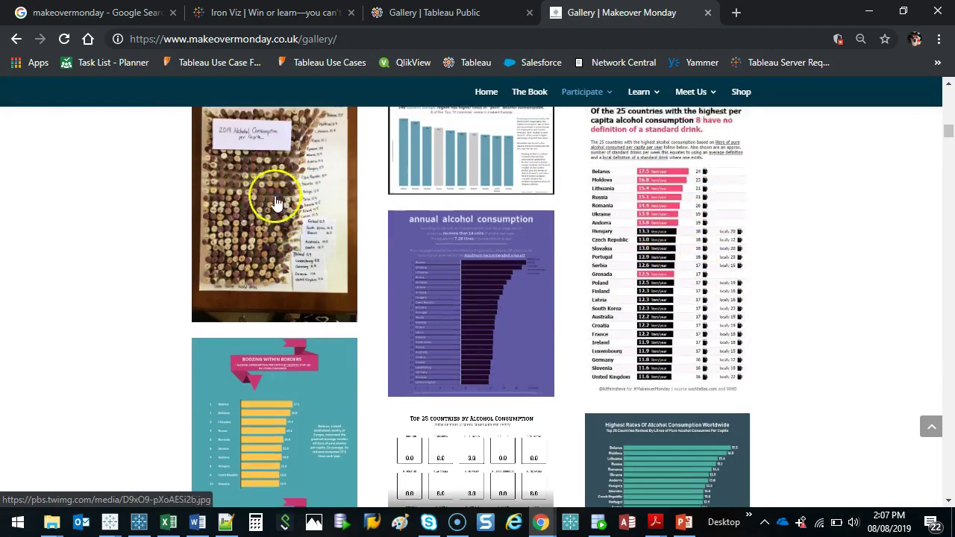
{"action": "scroll", "coordinate": [432, 348], "scroll_direction": "up", "scroll_amount": 1}
{"action": "scroll", "coordinate": [761, 315], "scroll_direction": "down", "scroll_amount": 2}
{"action": "scroll", "coordinate": [362, 206], "scroll_direction": "down", "scroll_amount": 2}
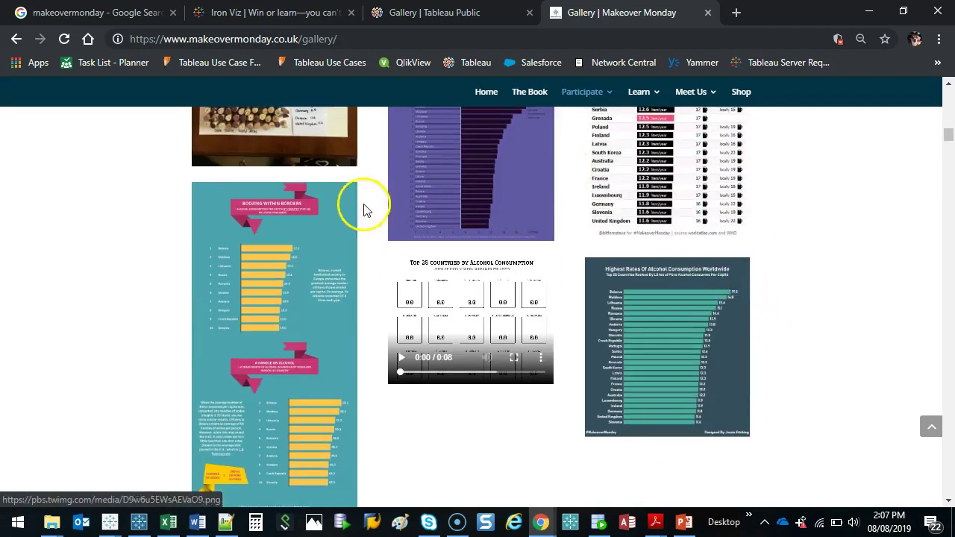
{"action": "scroll", "coordinate": [589, 395], "scroll_direction": "down", "scroll_amount": 2}
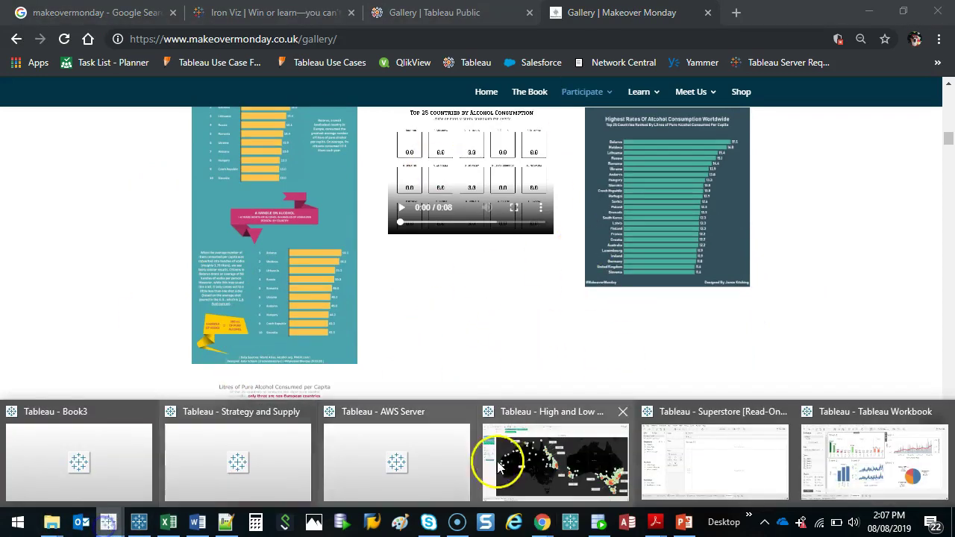
- Bring the Tableau workbook back and deselect Sheet 2 on Dashboard 1
{"action": "left_click", "coordinate": [854, 471]}
{"action": "left_click", "coordinate": [945, 289]}
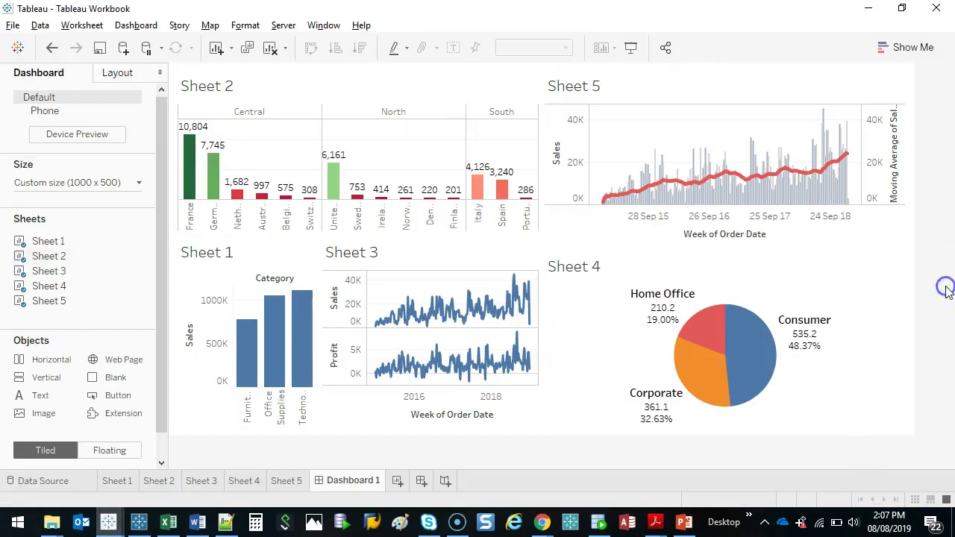